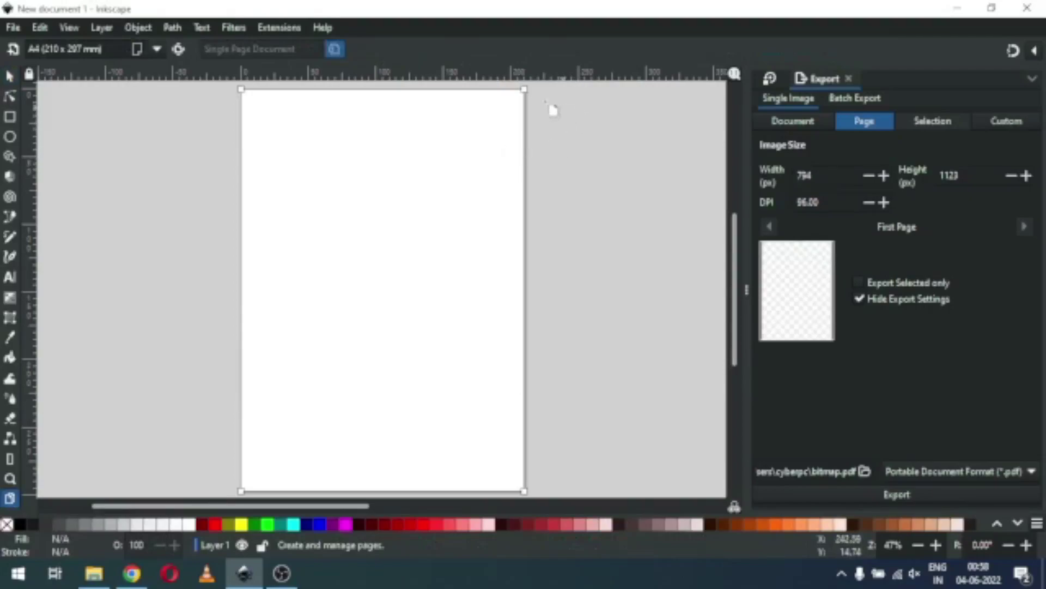
Add three pages beside the first one: a custom page about 131 × 291 mm, another narrow page, and an A4 page
drag(536, 90, 717, 489)
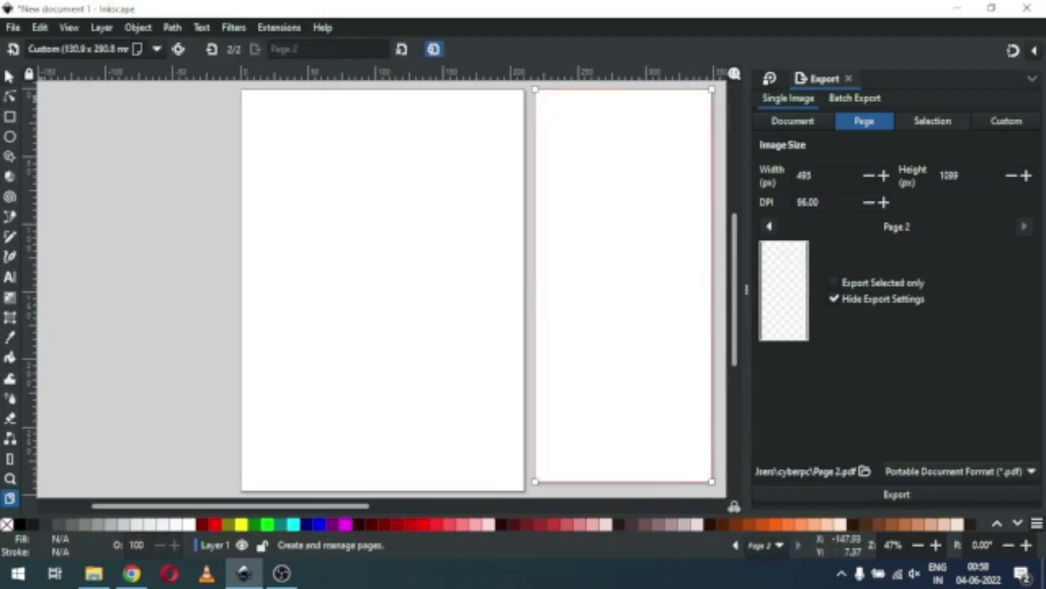
click(9, 76)
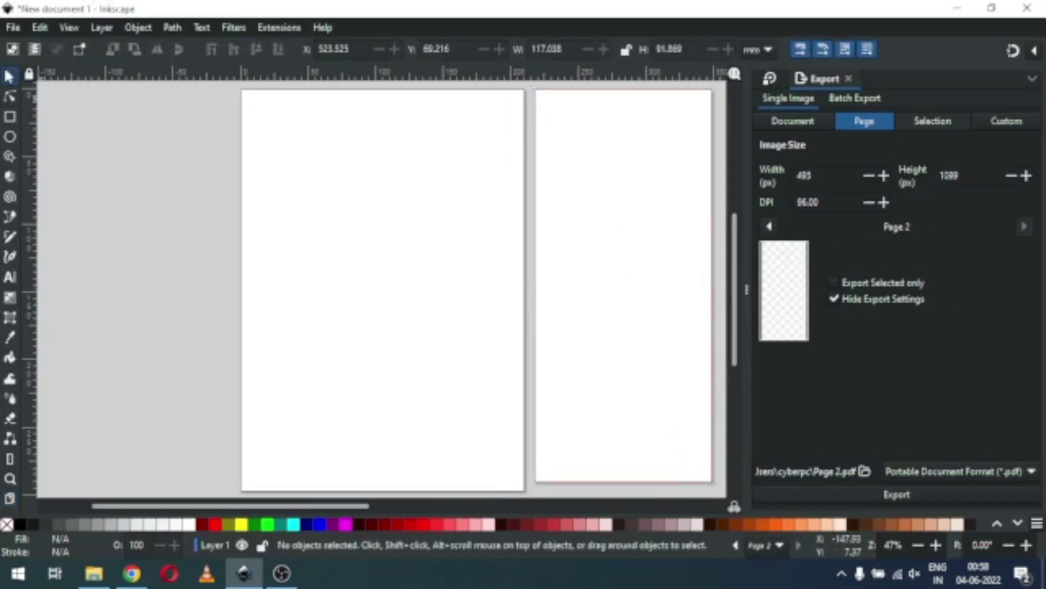
click(10, 498)
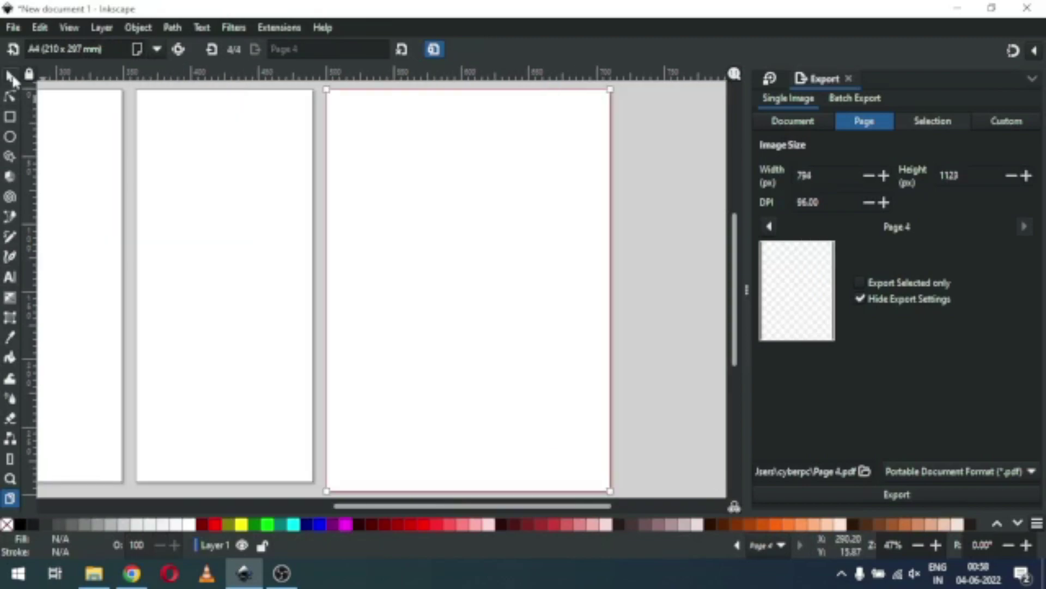
click(9, 75)
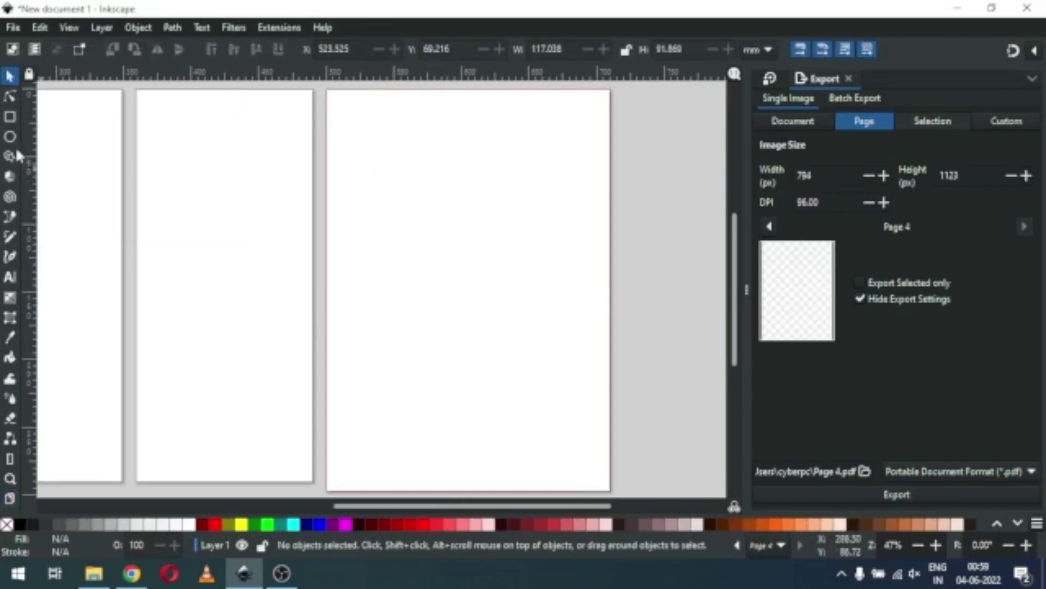
Draw a large red rectangle on page 4 and a blue-filled rectangle about 76 × 73 mm on page 3
click(10, 116)
drag(542, 348, 387, 175)
drag(188, 189, 285, 285)
click(320, 523)
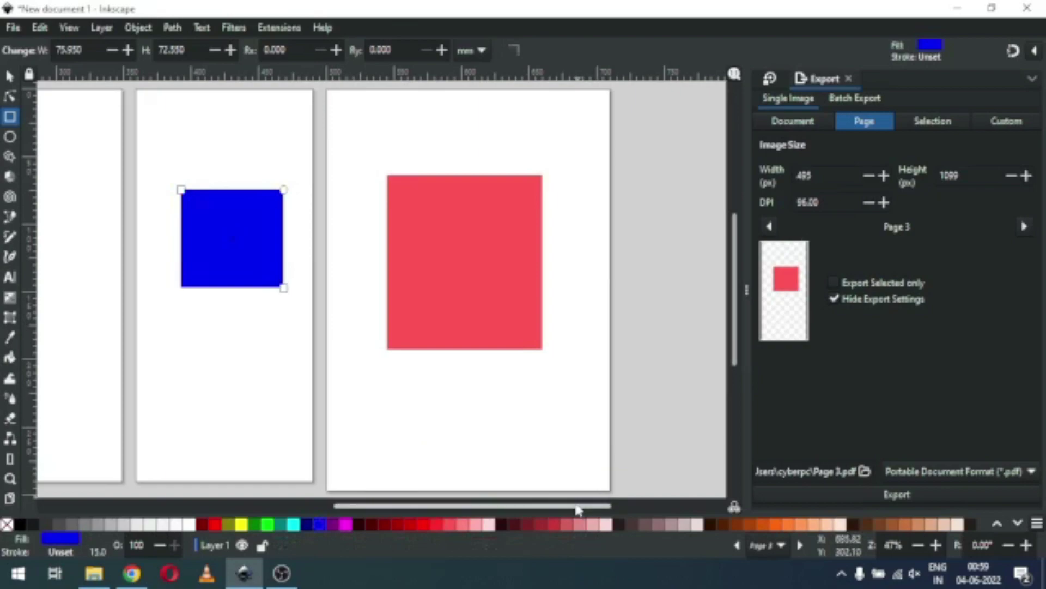
Draw a teal rectangle about 57 × 80 mm on page 2 and an olive rectangle about 111 × 123 mm on page 1
scroll(382, 289, left, 10)
drag(440, 198, 517, 307)
click(283, 524)
drag(159, 180, 308, 345)
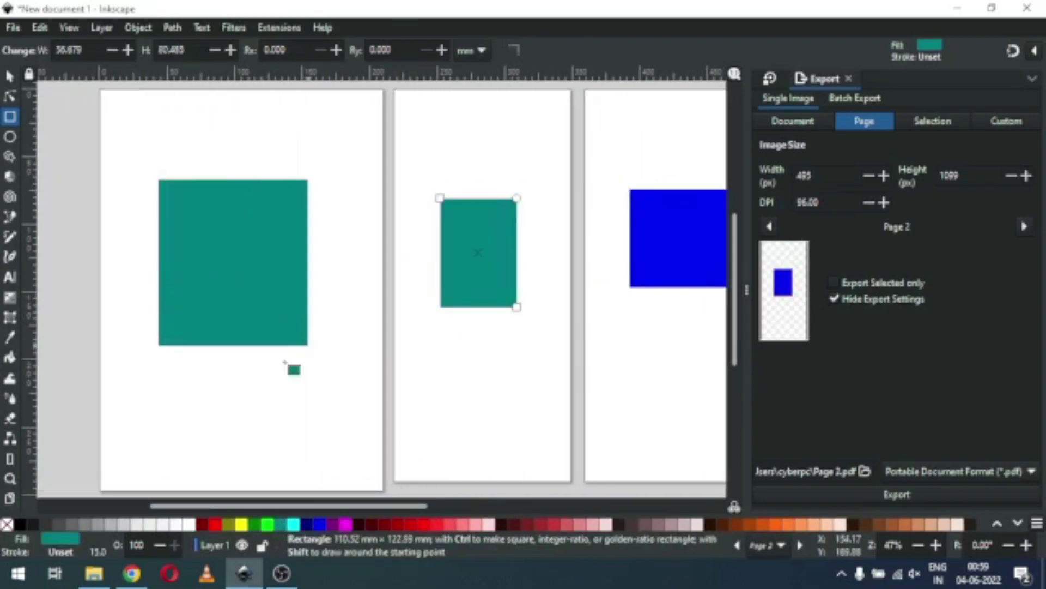
click(227, 524)
key(s)
click(250, 133)
Save the multipage document as a PDF named drawing in the PDF folder, using PDF 1.5 with embedded fonts
click(13, 28)
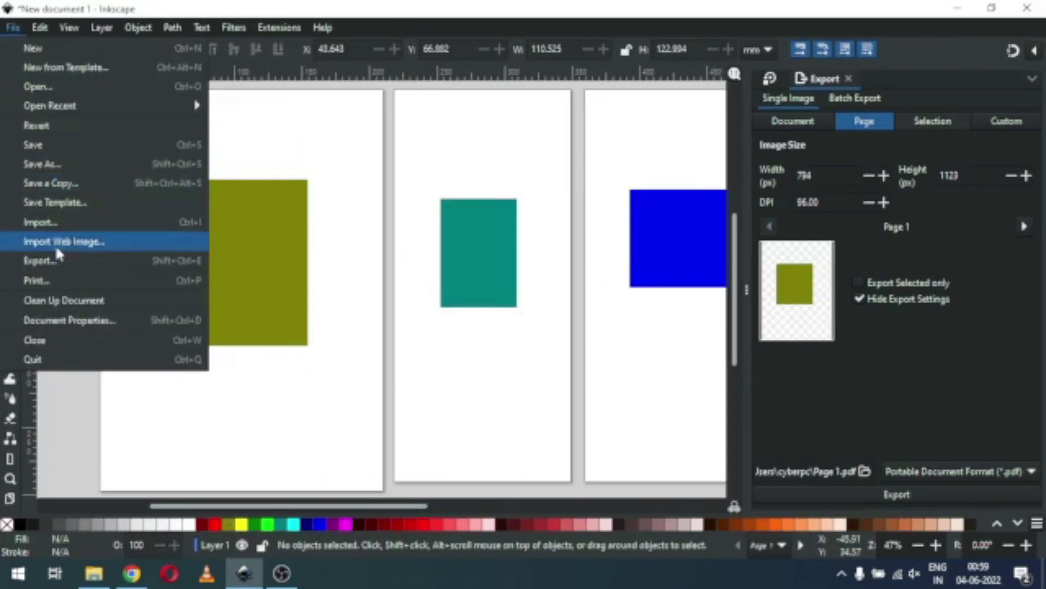
click(386, 209)
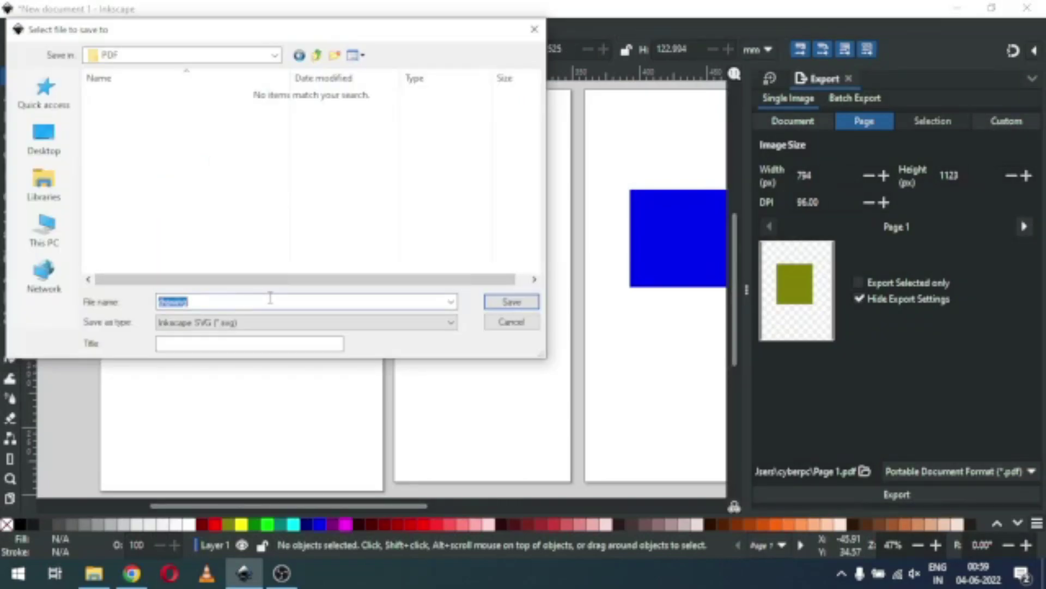
click(274, 322)
click(272, 524)
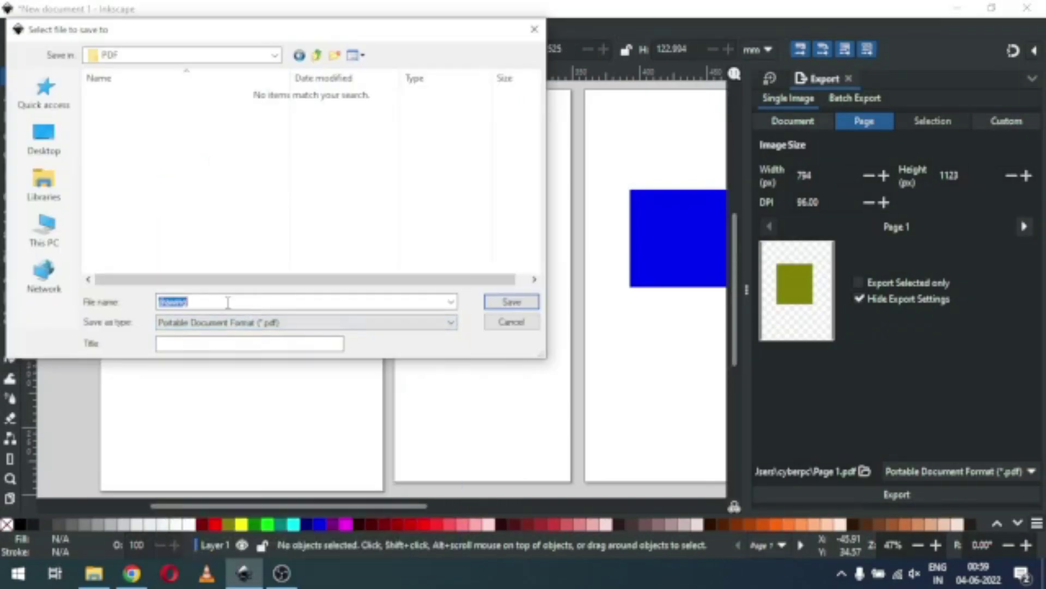
click(511, 302)
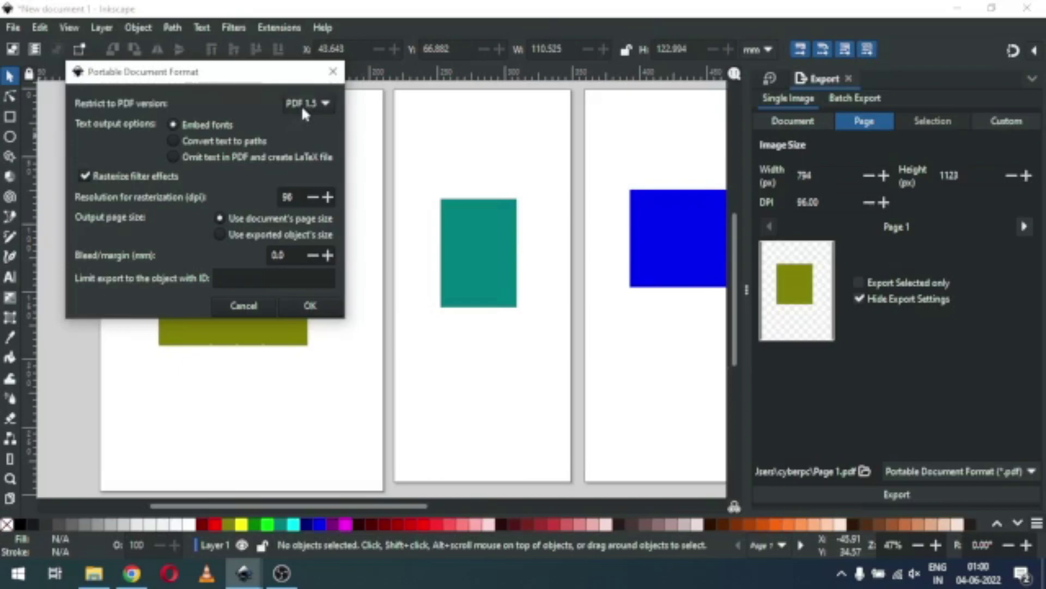
click(309, 306)
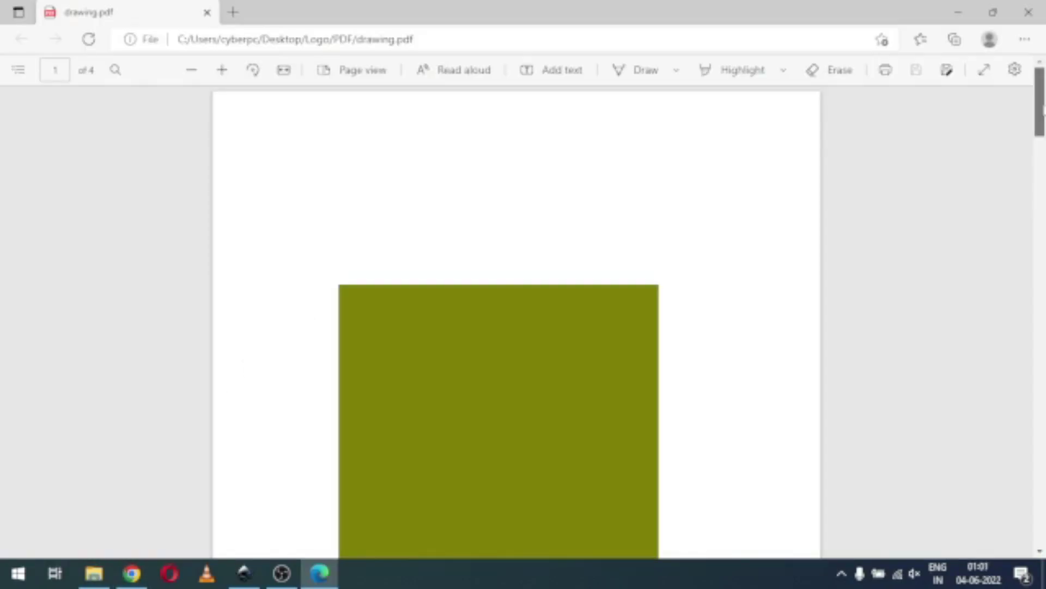
Look through the pages of drawing.pdf in Edge and close the viewer
scroll(517, 322, down, 5)
scroll(654, 214, down, 10)
scroll(654, 214, up, 15)
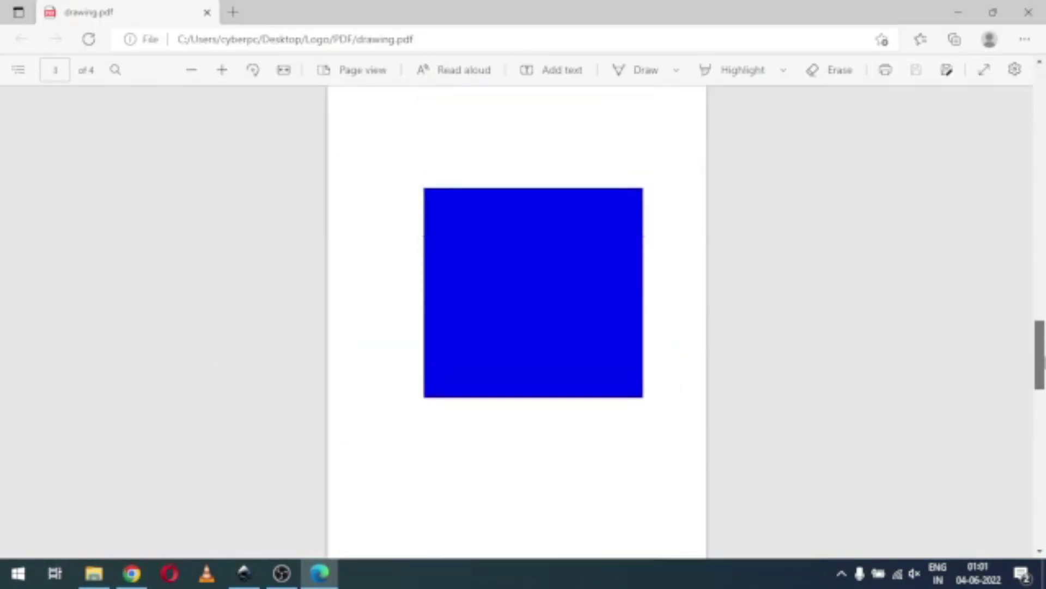
click(1028, 12)
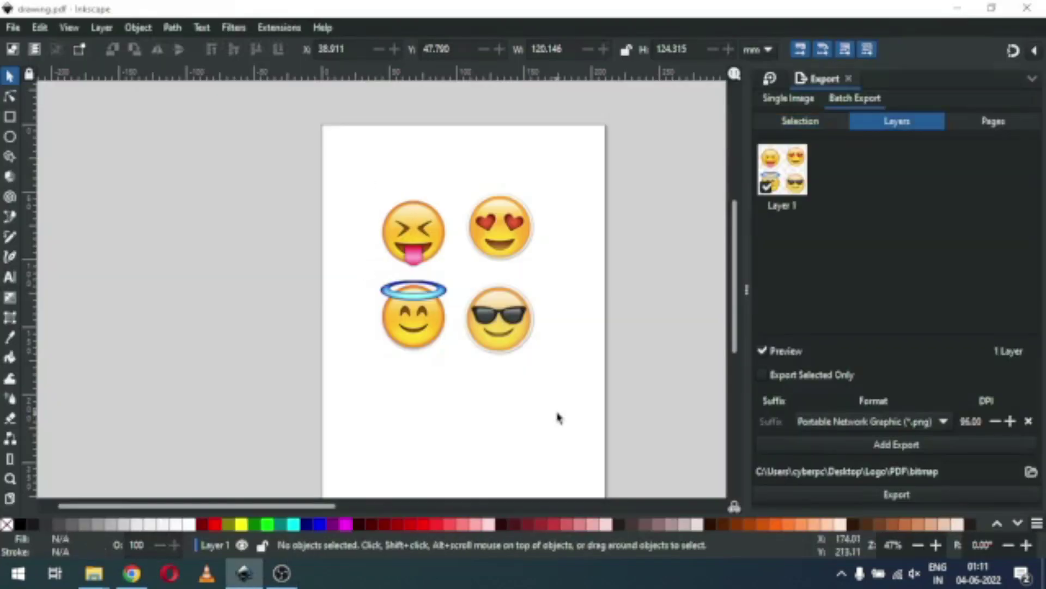
Batch export the four emoji images as separate PNG files at 96 DPI with the default RGBA 8 and compression settings
drag(342, 158, 629, 391)
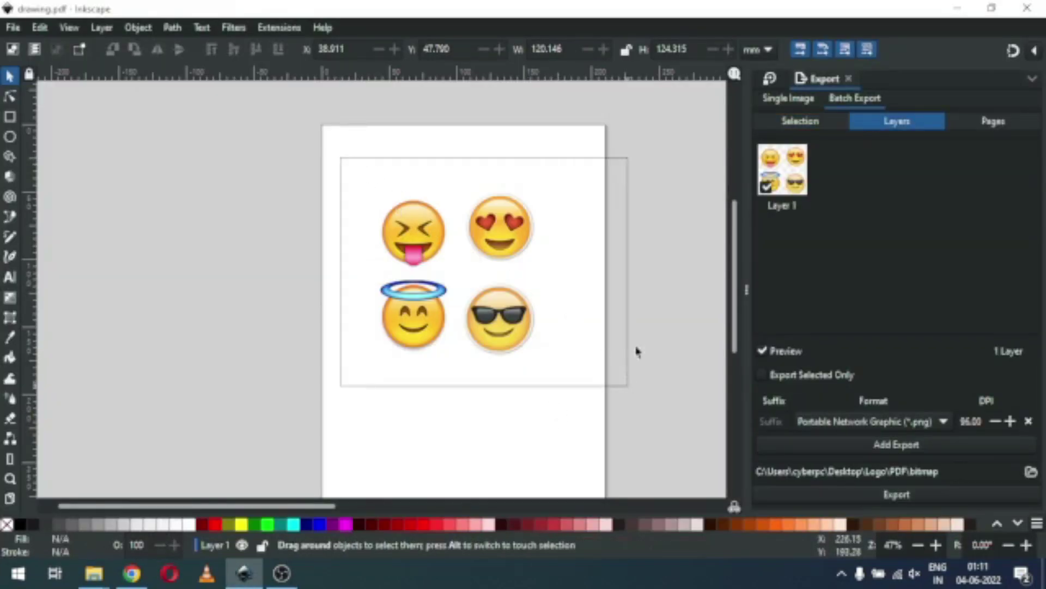
drag(636, 352, 630, 387)
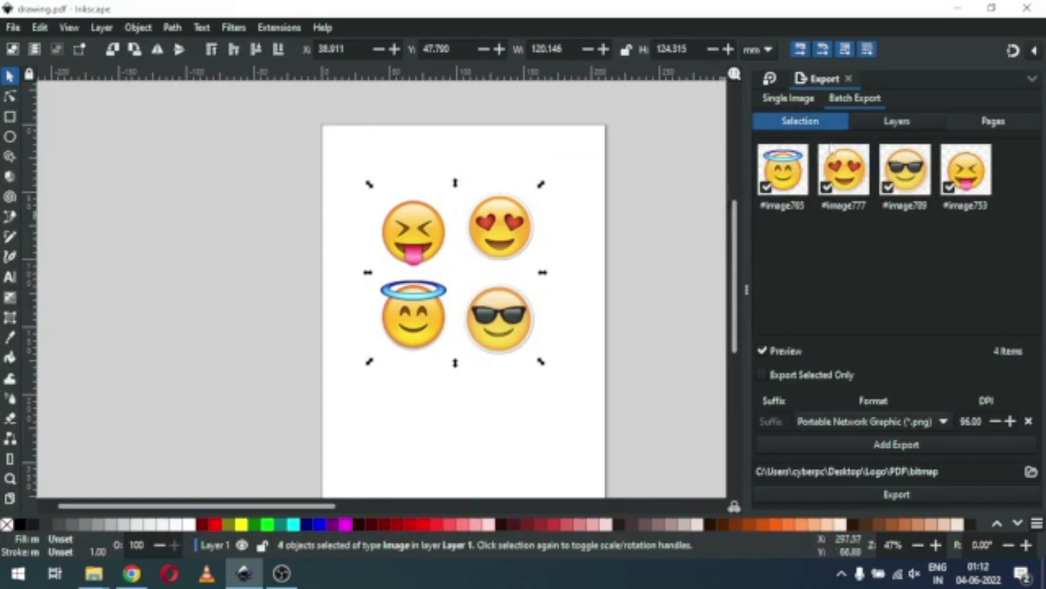
click(798, 99)
click(836, 105)
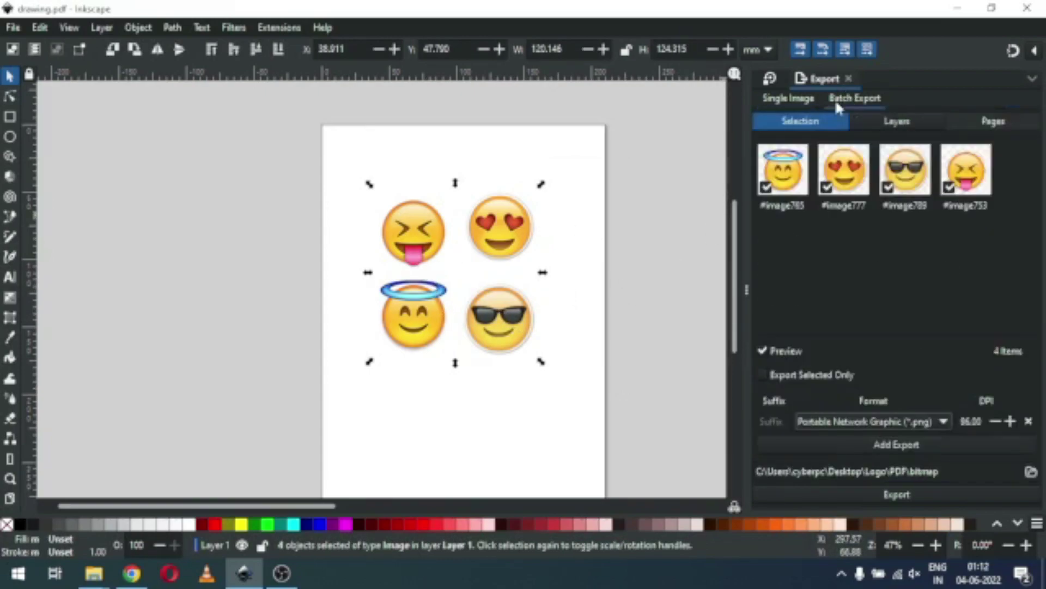
click(916, 123)
click(800, 121)
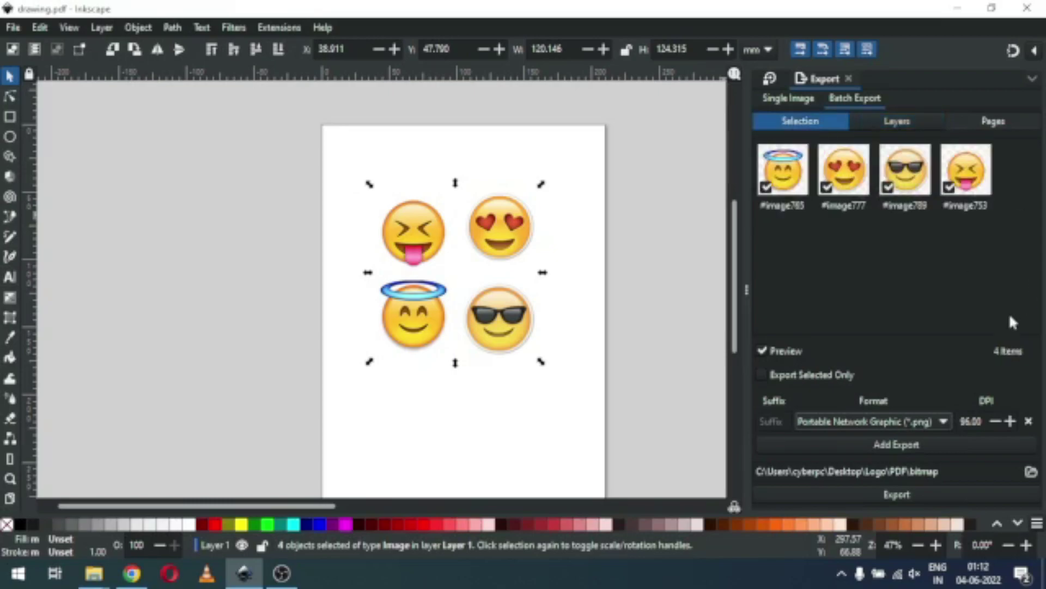
click(903, 496)
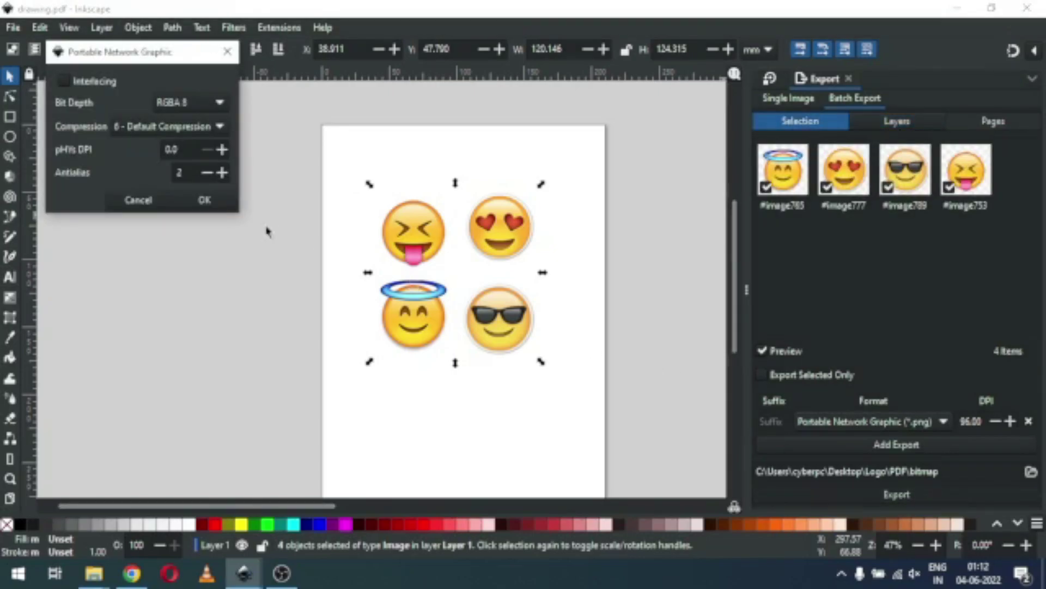
click(208, 203)
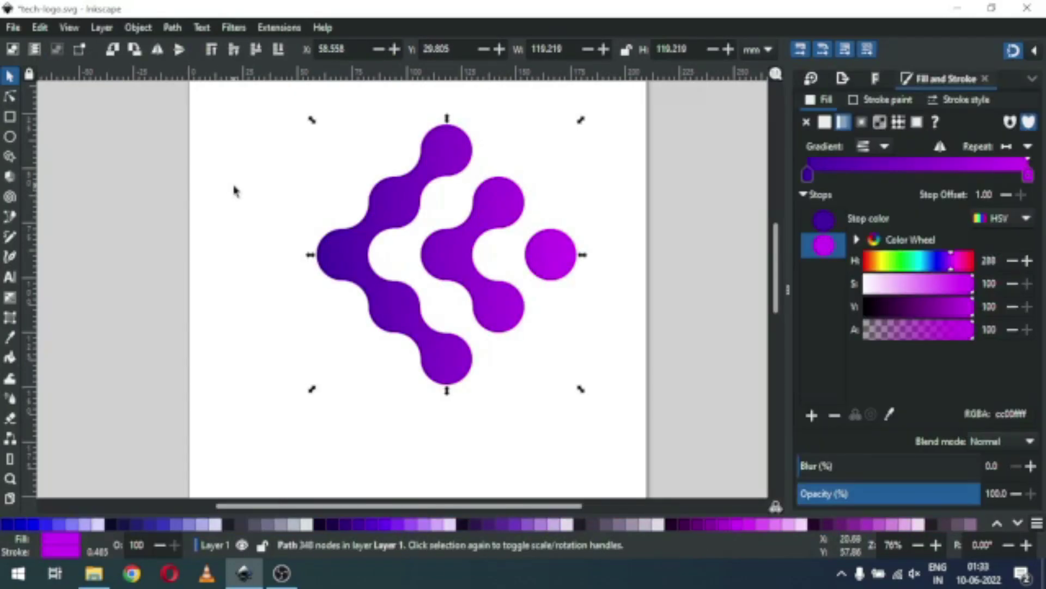
Deselect the purple gradient logo and save the tech-logo.svg document
click(509, 334)
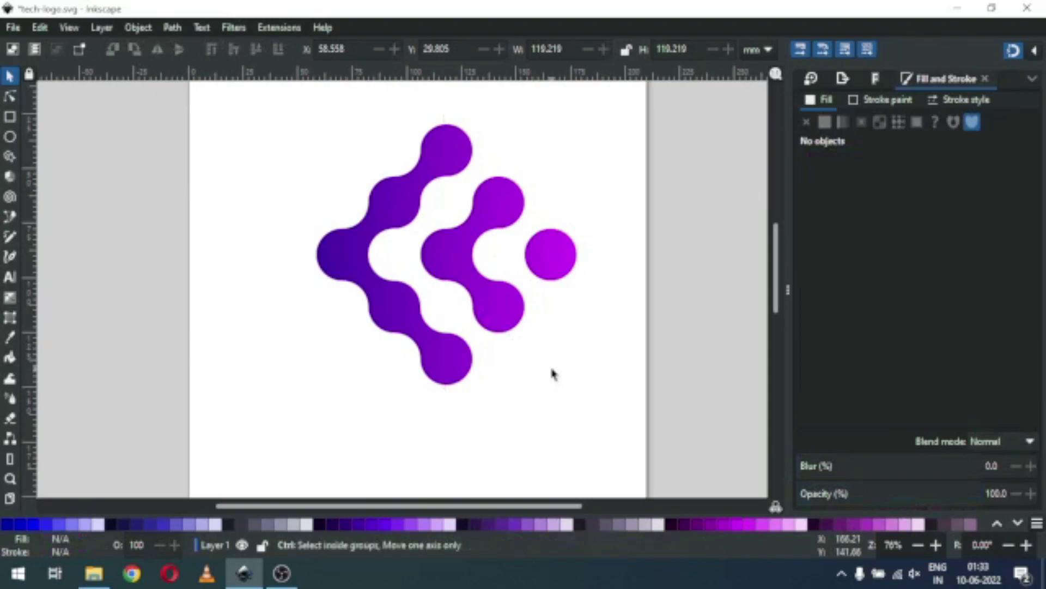
key(ctrl+s)
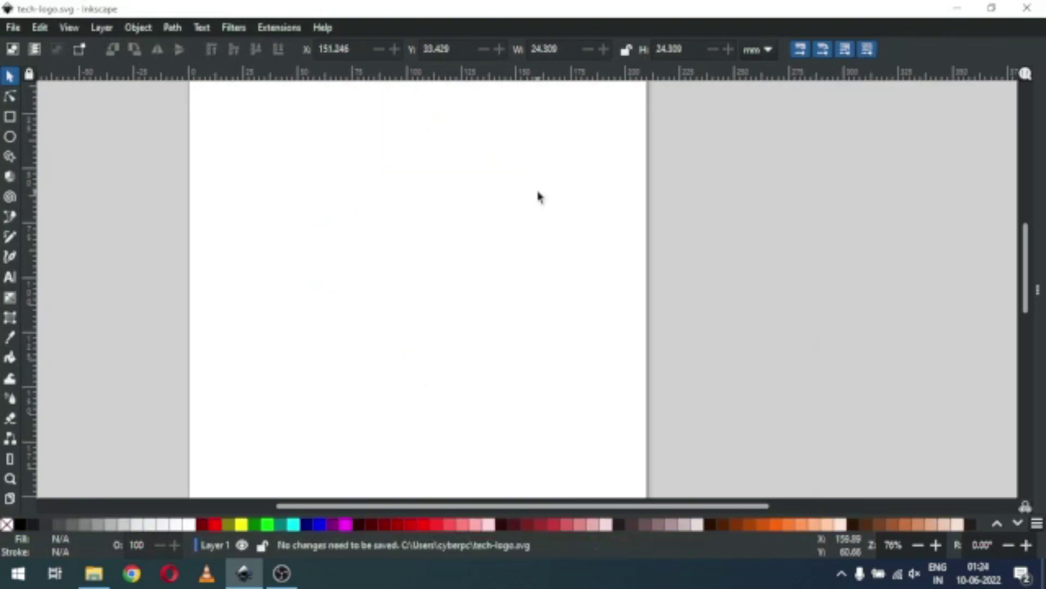
Draw a circle about 24 mm in diameter in the upper part of the page and fill it black
click(10, 137)
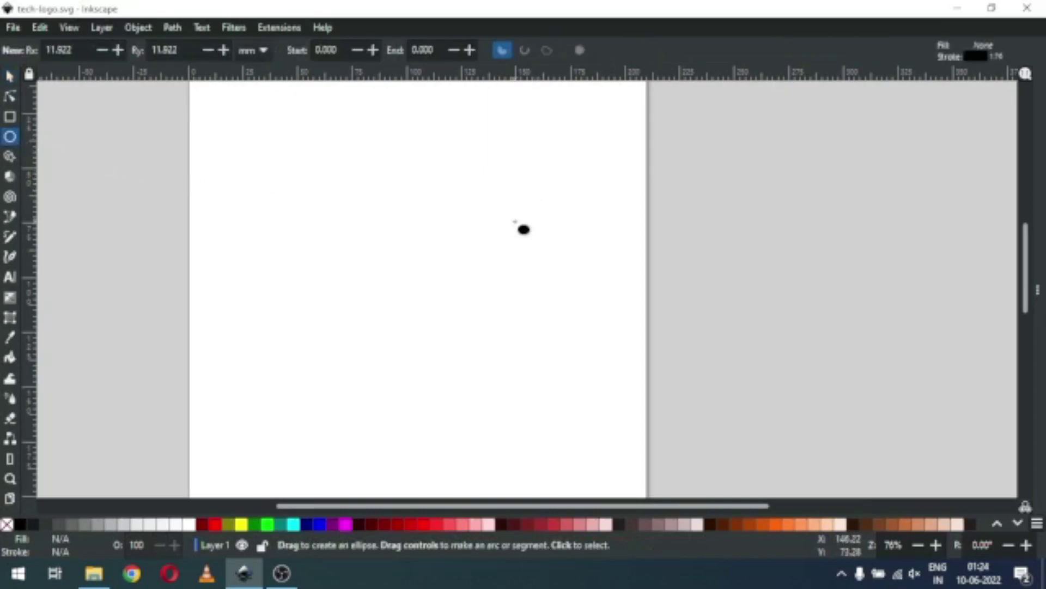
drag(499, 191, 525, 219)
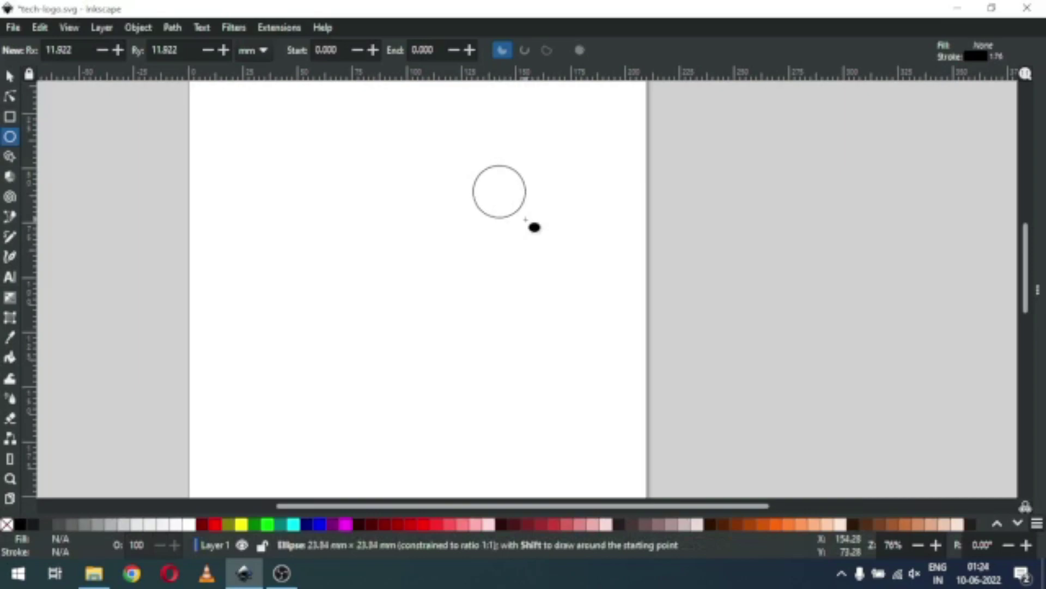
click(19, 525)
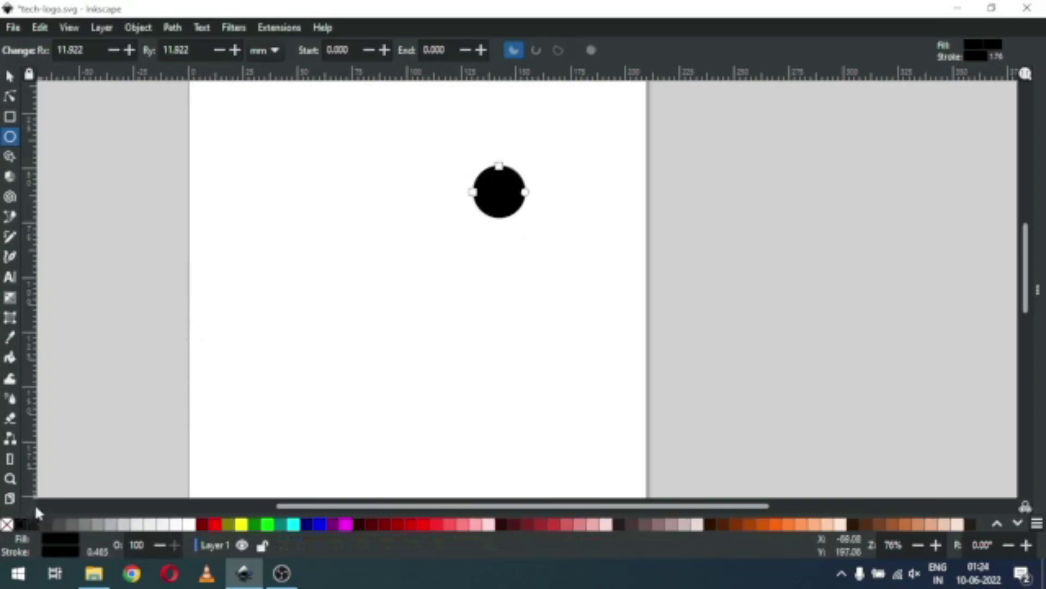
Convert the circle to a path and move it to the page's upper-right area, at about X 153.7, Y 29.6 mm
click(8, 79)
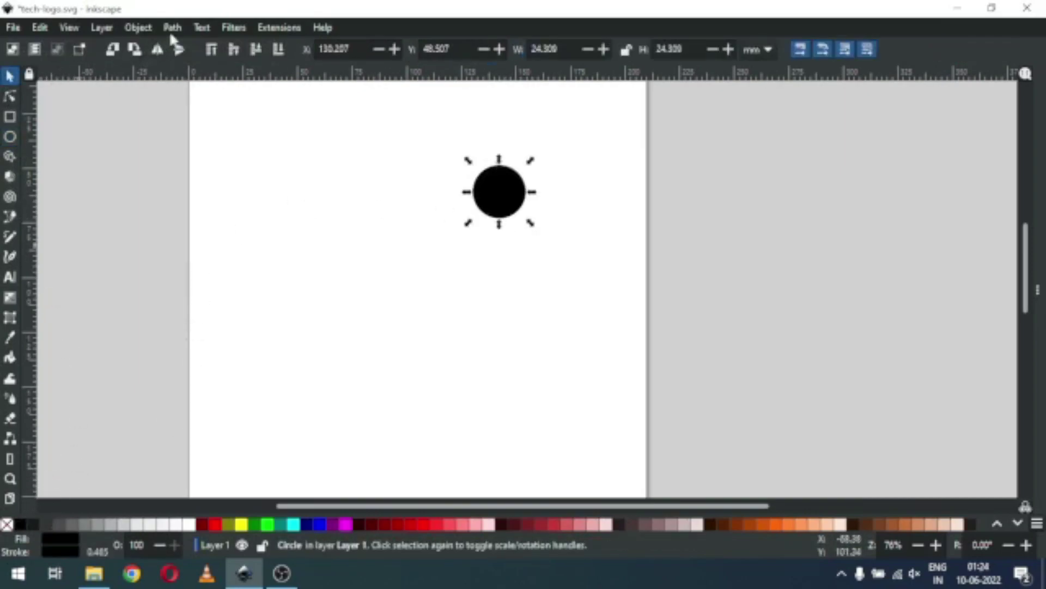
click(171, 30)
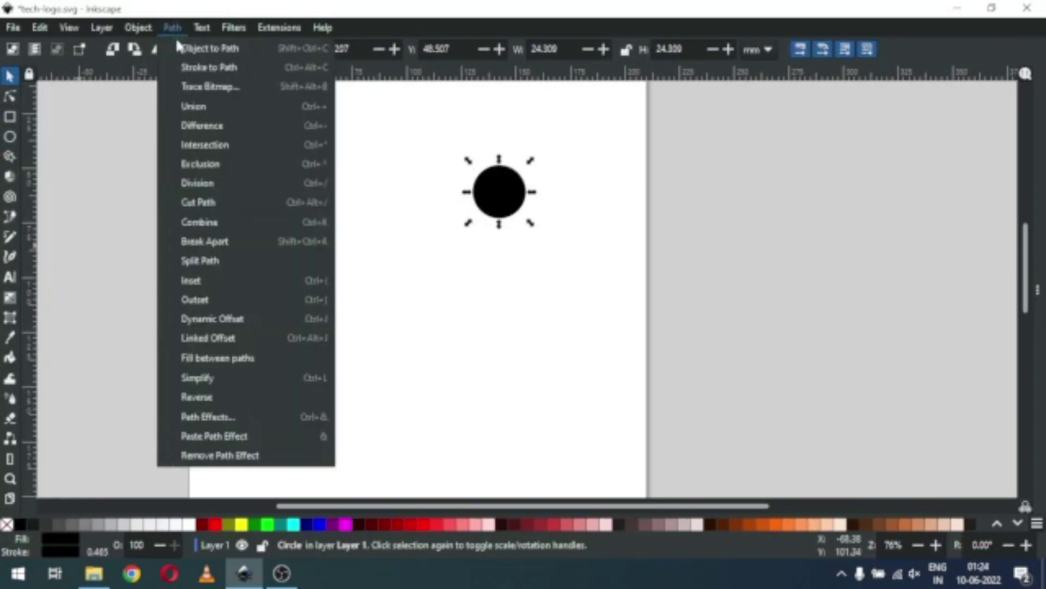
click(210, 48)
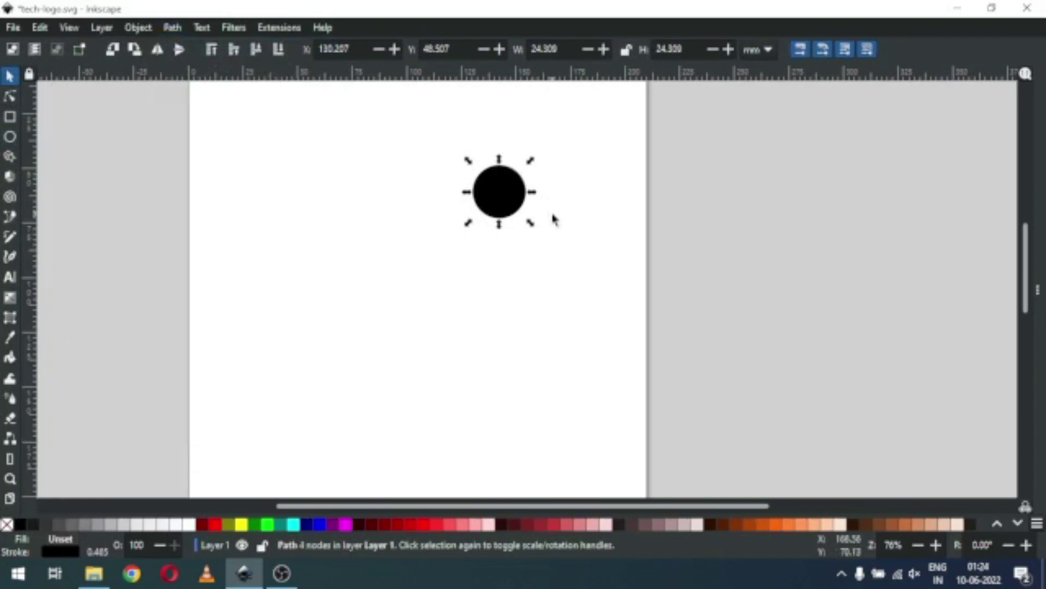
drag(508, 200, 561, 158)
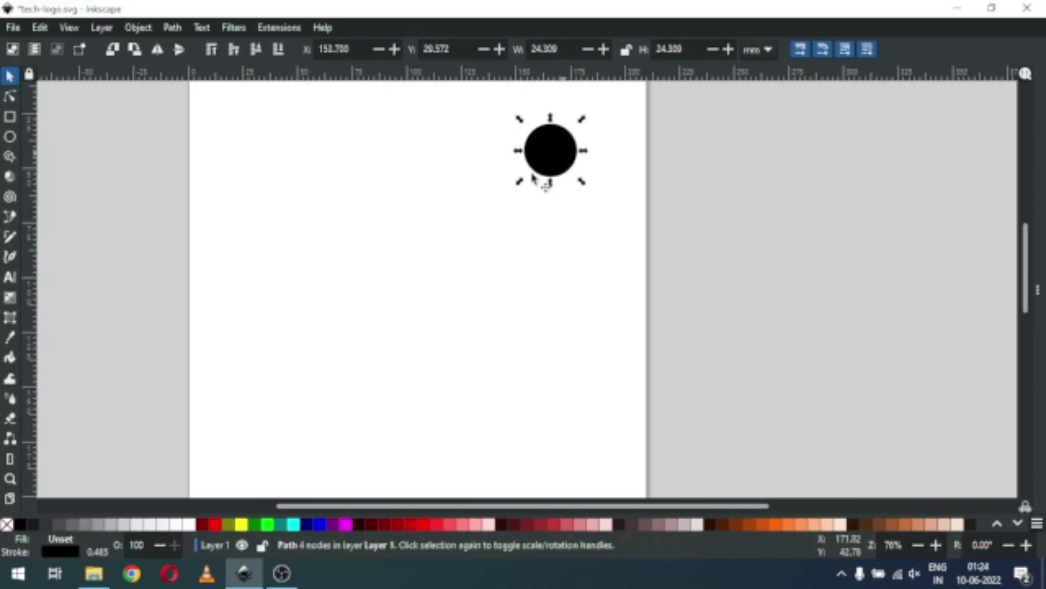
Fill the circle with red and remove its stroke
click(214, 522)
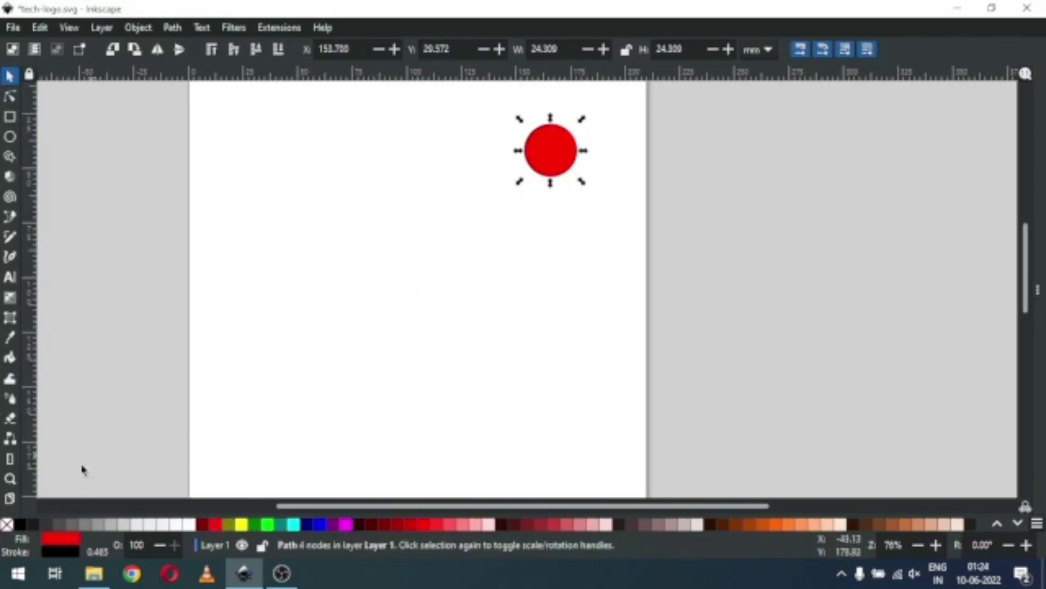
shift+click(7, 524)
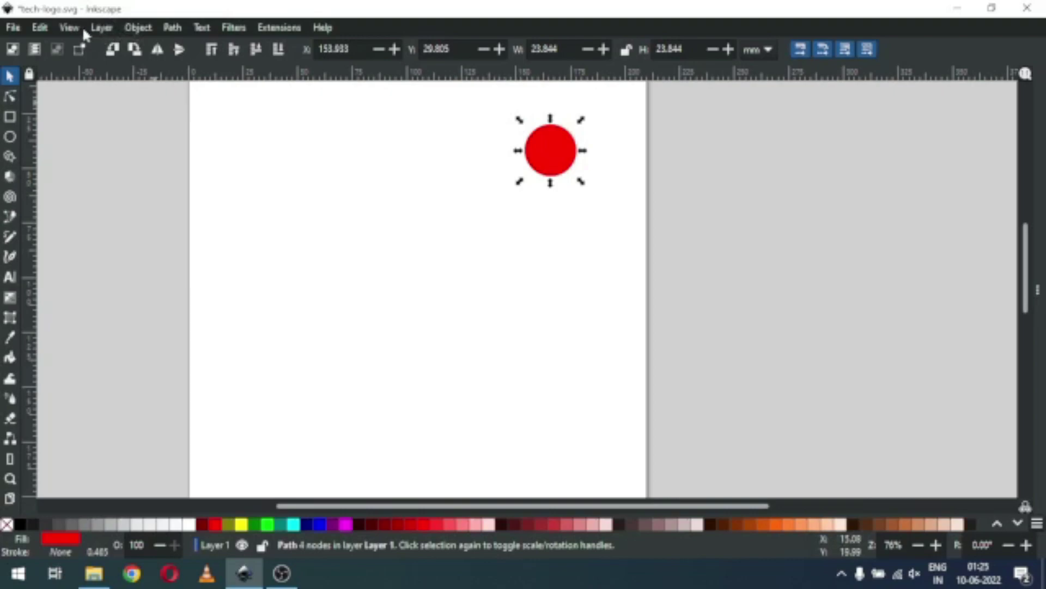
Show the Snap Controls Bar and enable snapping
click(68, 28)
mouse_move(108, 204)
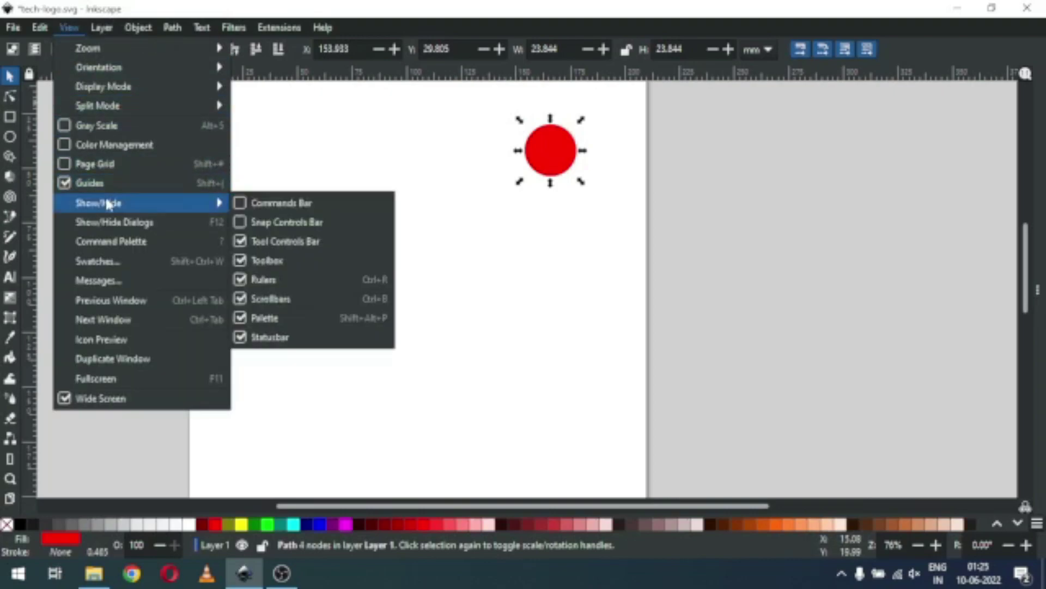
click(238, 222)
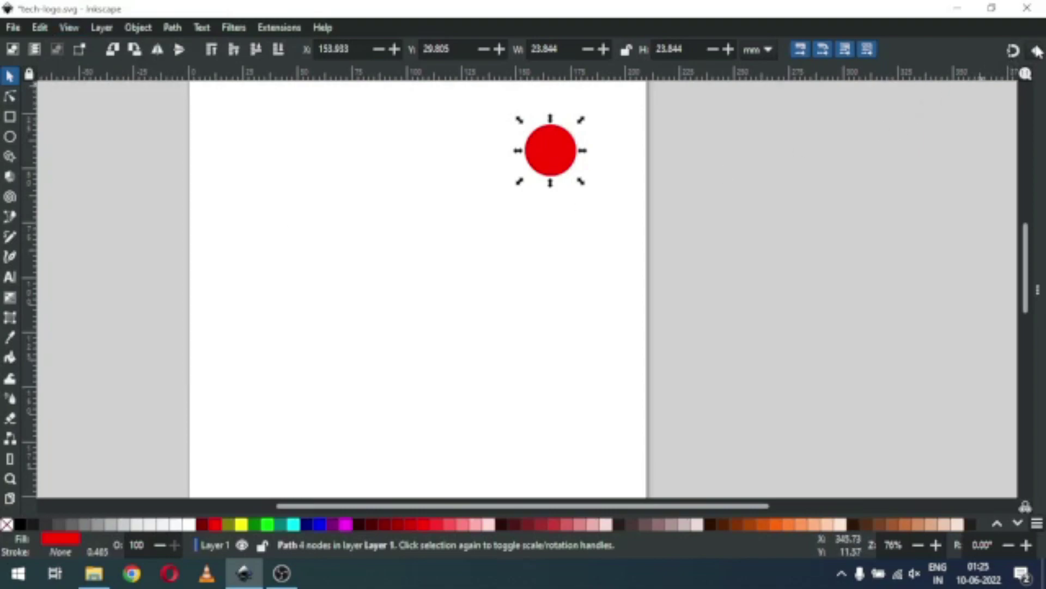
click(1035, 50)
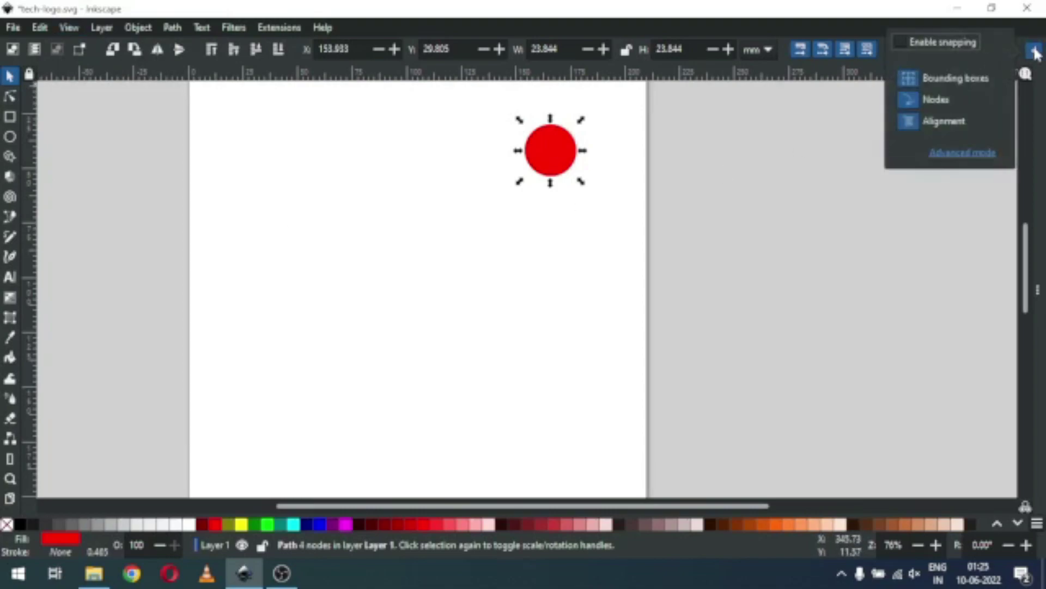
click(900, 41)
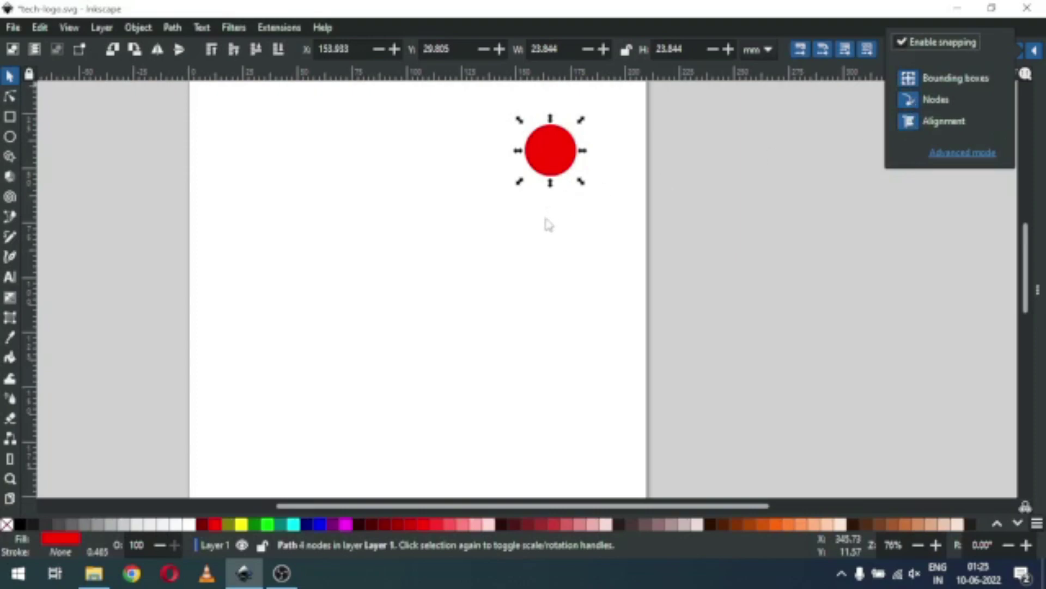
Duplicate the red circle twice and snap each copy directly below the previous one to make a column of three touching circles
right_click(552, 162)
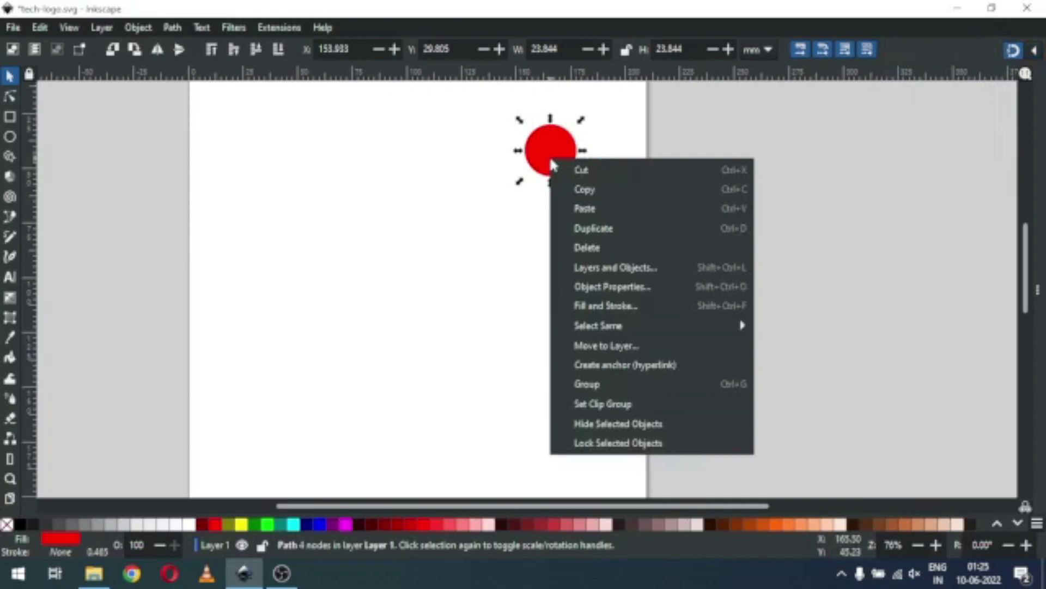
click(588, 229)
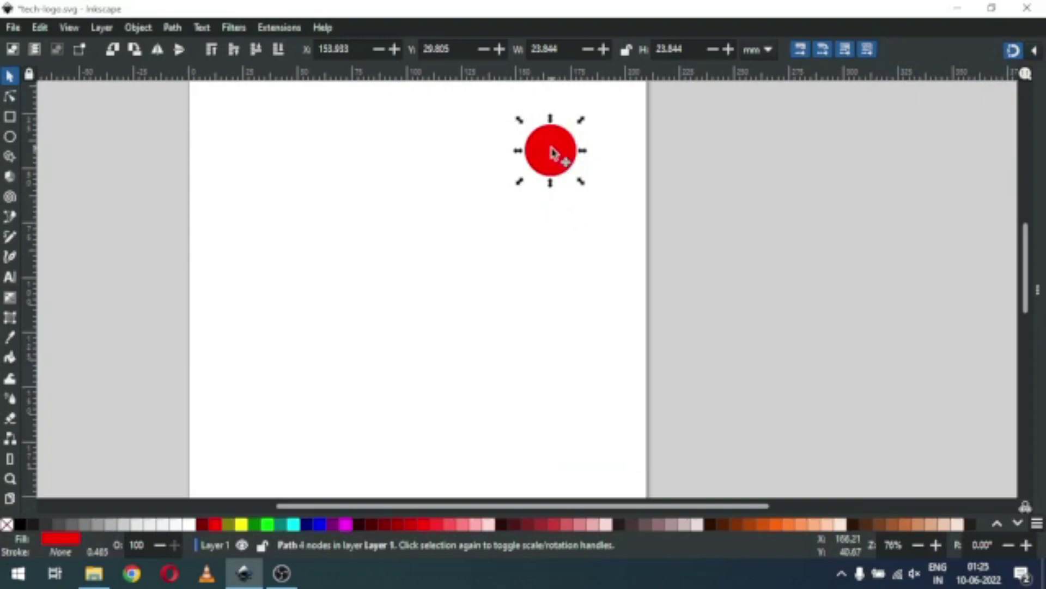
drag(553, 152, 562, 215)
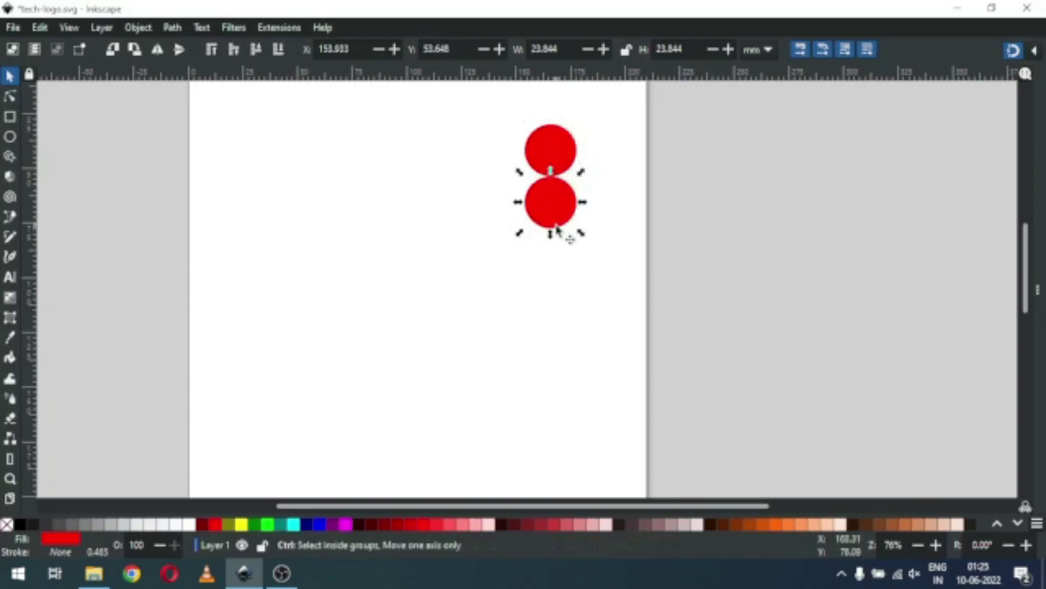
key(ctrl+d)
drag(560, 224, 559, 267)
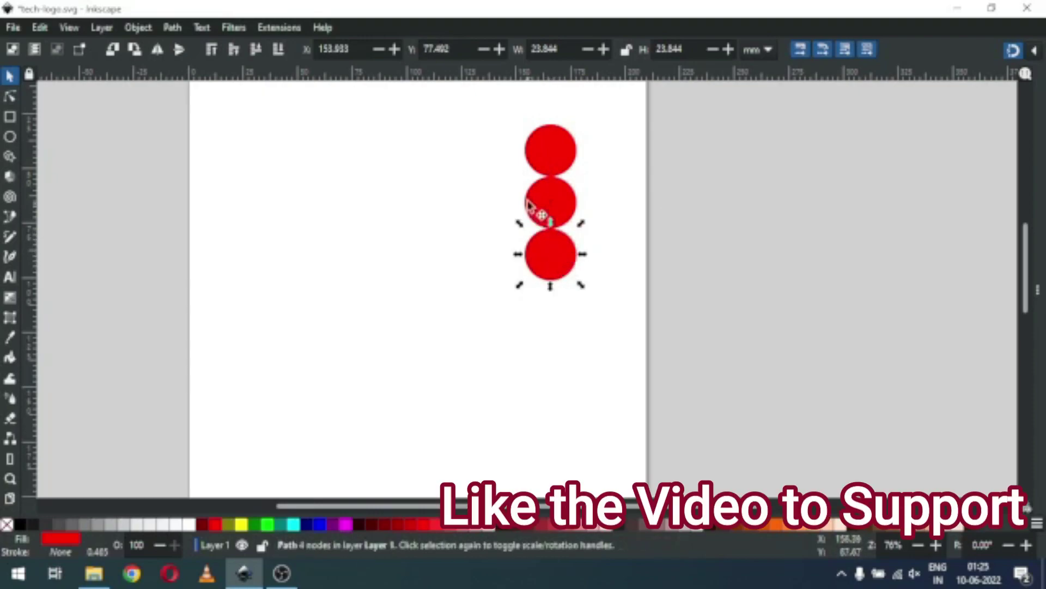
Duplicate the lower two circles together and snap the pair beneath them to extend the column to five touching circles
shift+click(552, 211)
right_click(551, 211)
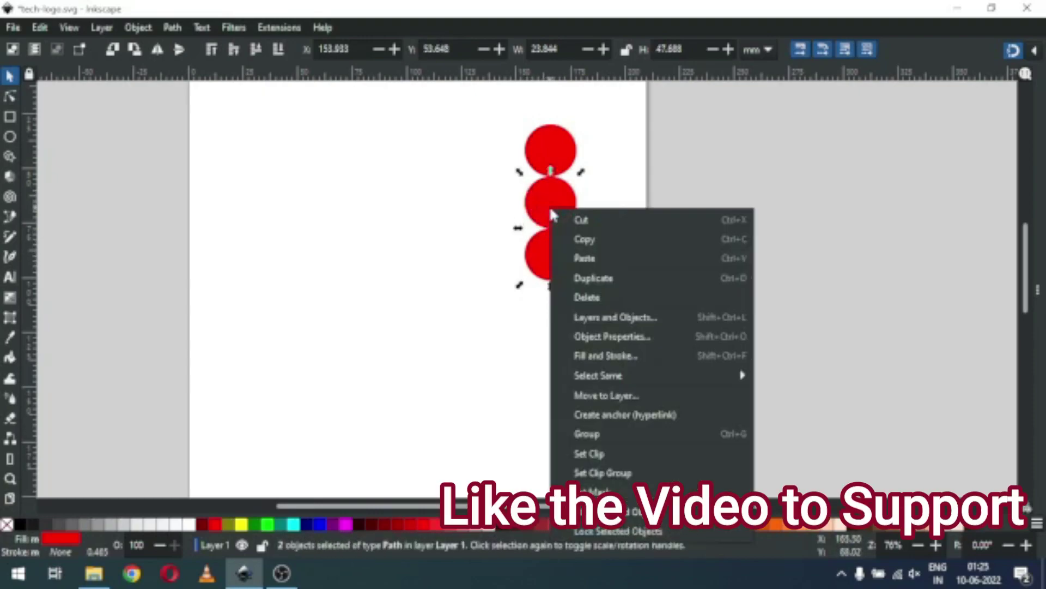
click(591, 278)
drag(569, 257, 561, 325)
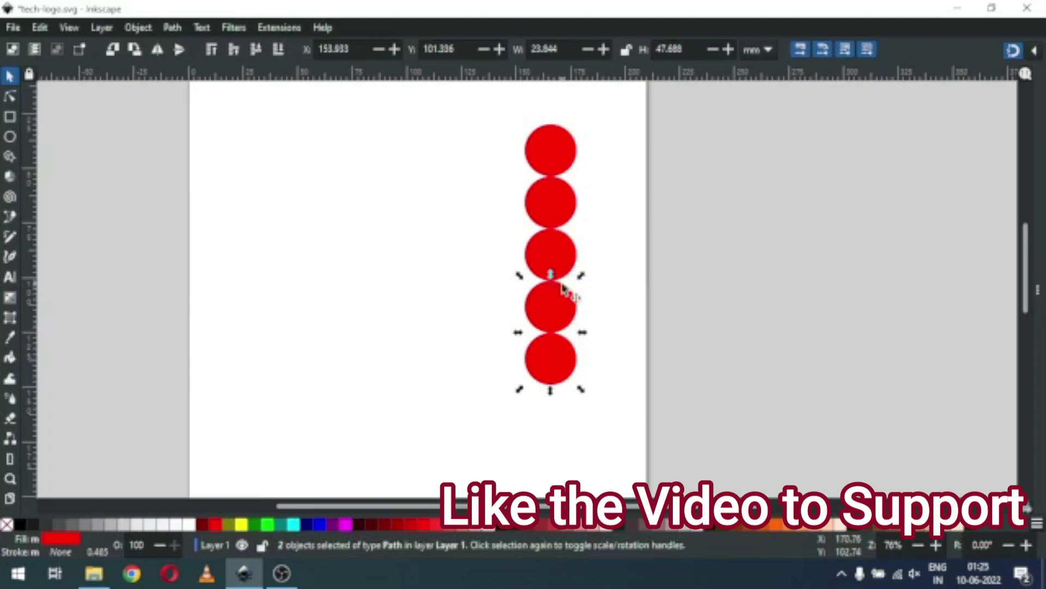
Duplicate the five-circle column twice, snapping each copy edge to edge on the left to form three adjacent columns
click(510, 159)
drag(500, 117, 605, 391)
right_click(547, 201)
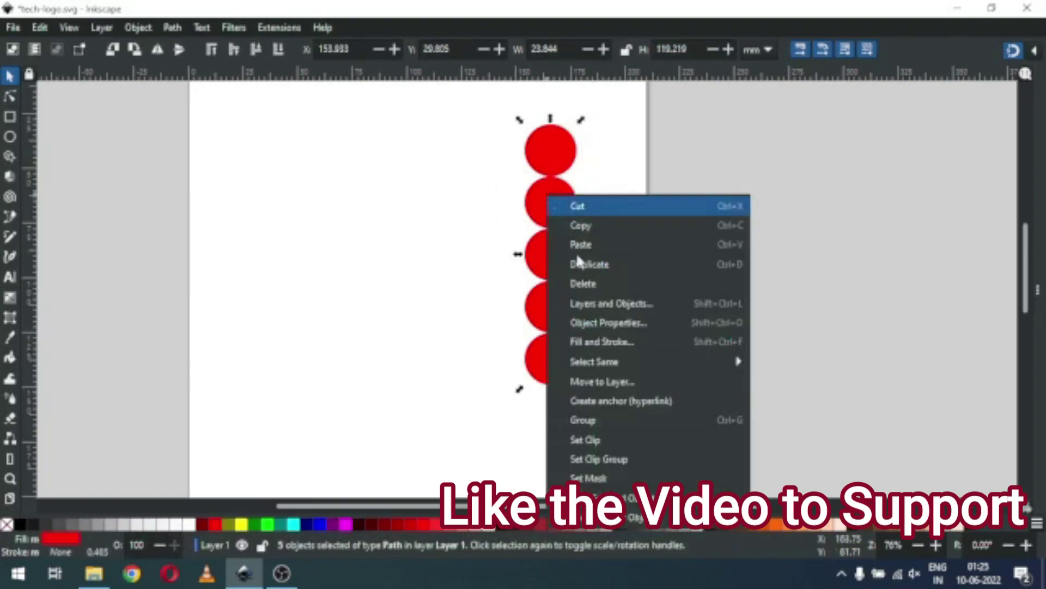
click(572, 264)
drag(533, 161, 506, 165)
right_click(503, 156)
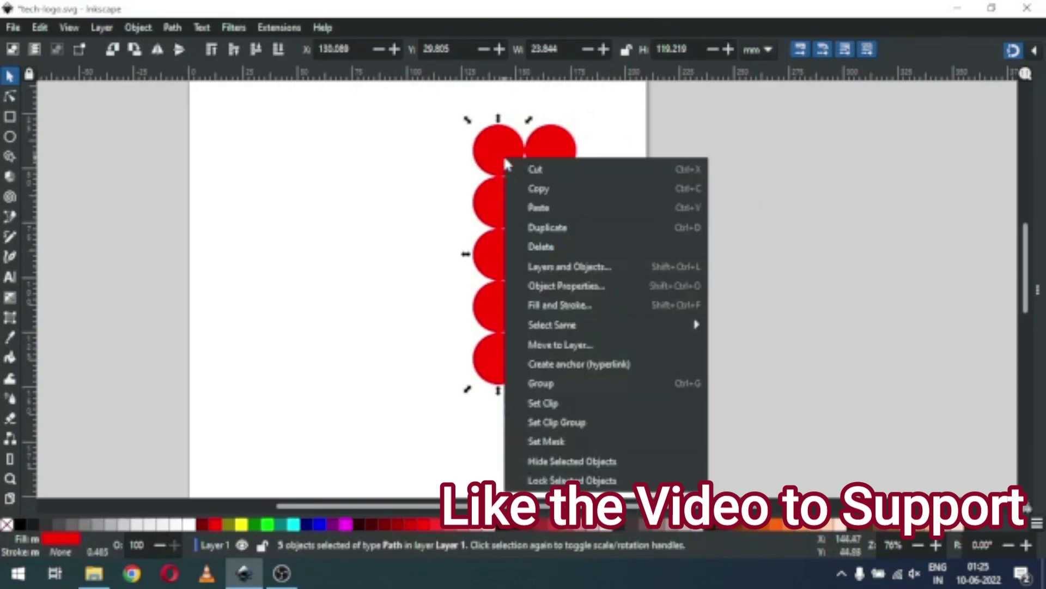
click(552, 227)
drag(501, 163, 449, 164)
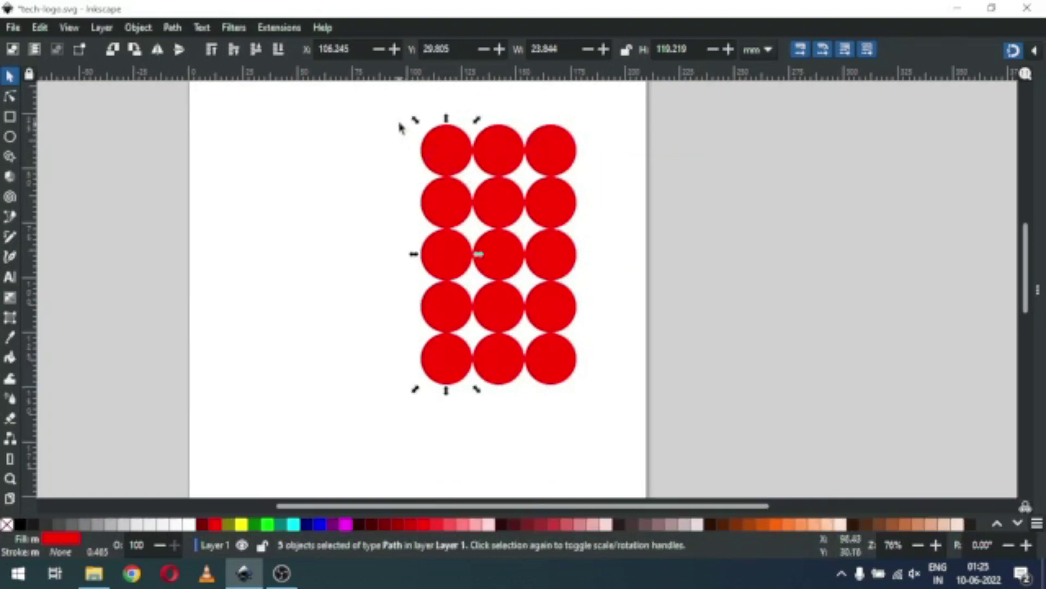
Add two more copies of the column, snapped on the left, to complete a five-by-five grid of circles
right_click(439, 143)
click(475, 217)
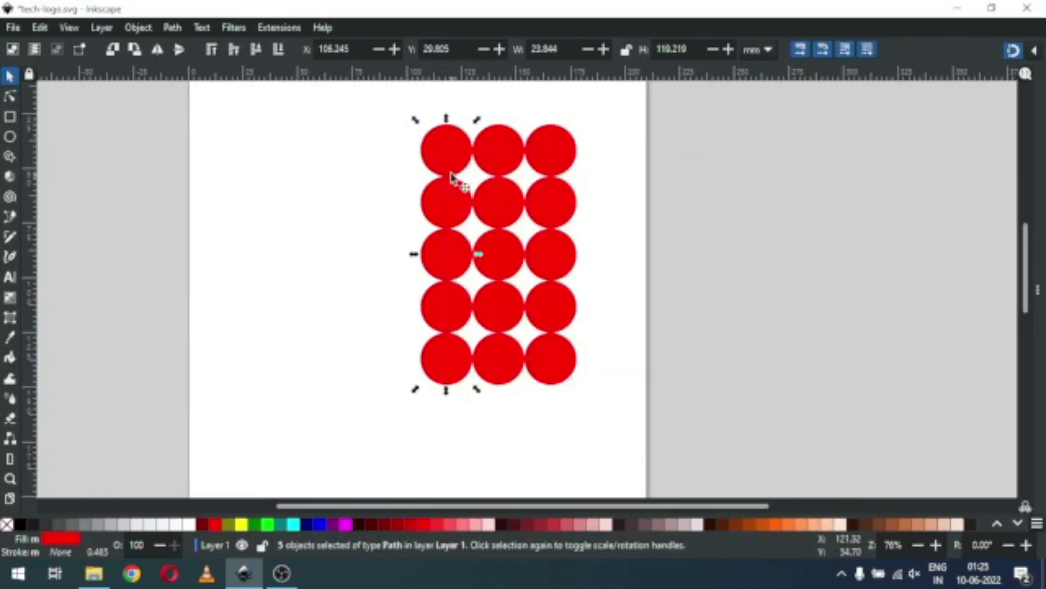
drag(436, 163, 349, 159)
right_click(401, 155)
click(443, 227)
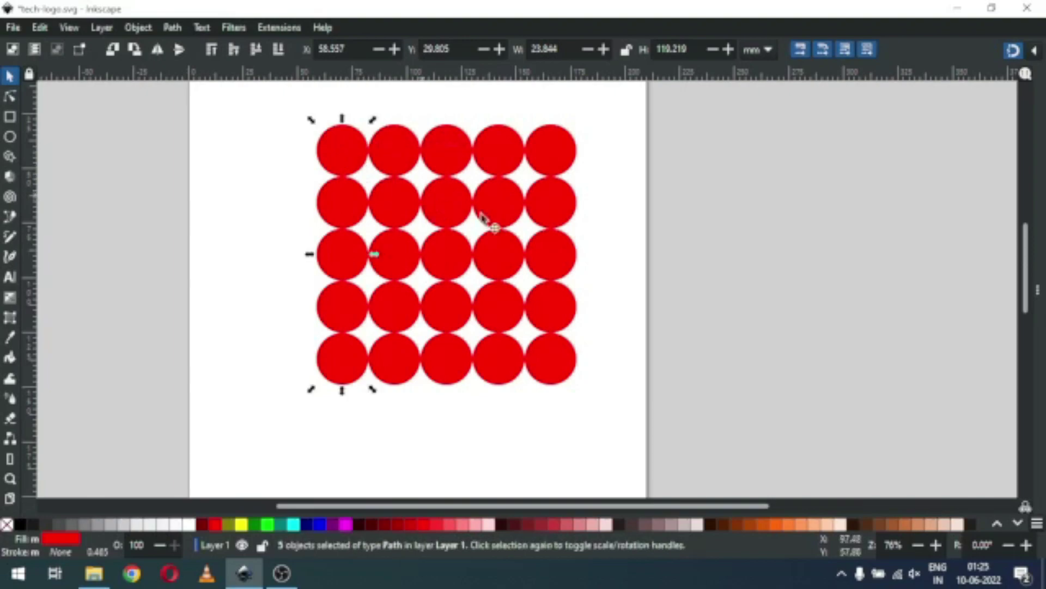
click(610, 290)
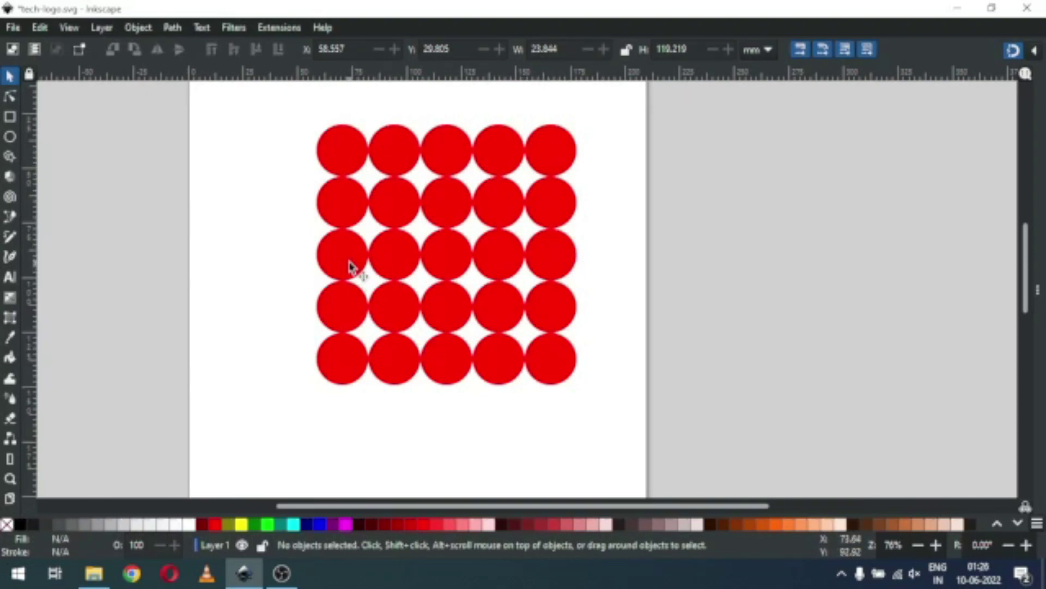
Fill five circles green in a V shape, from both ends of the third row down to the middle of the bottom row
click(350, 267)
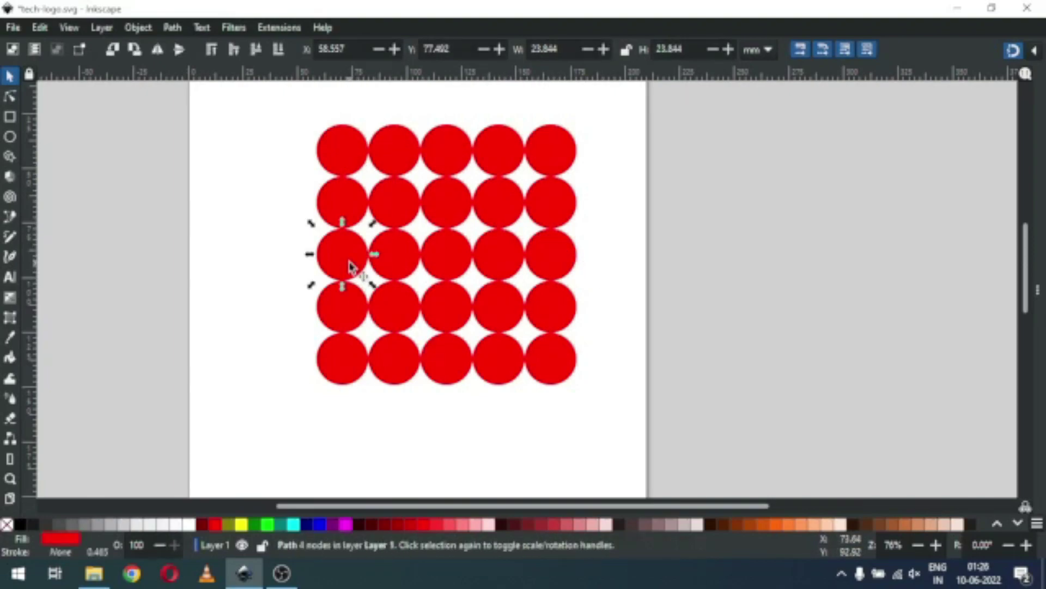
shift+click(402, 319)
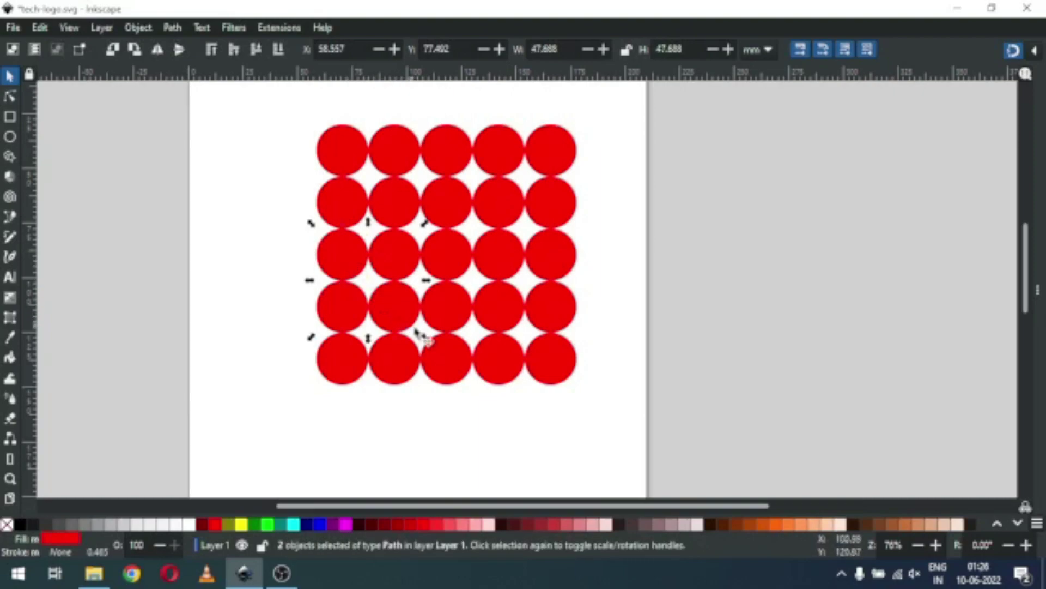
shift+click(450, 371)
shift+click(502, 311)
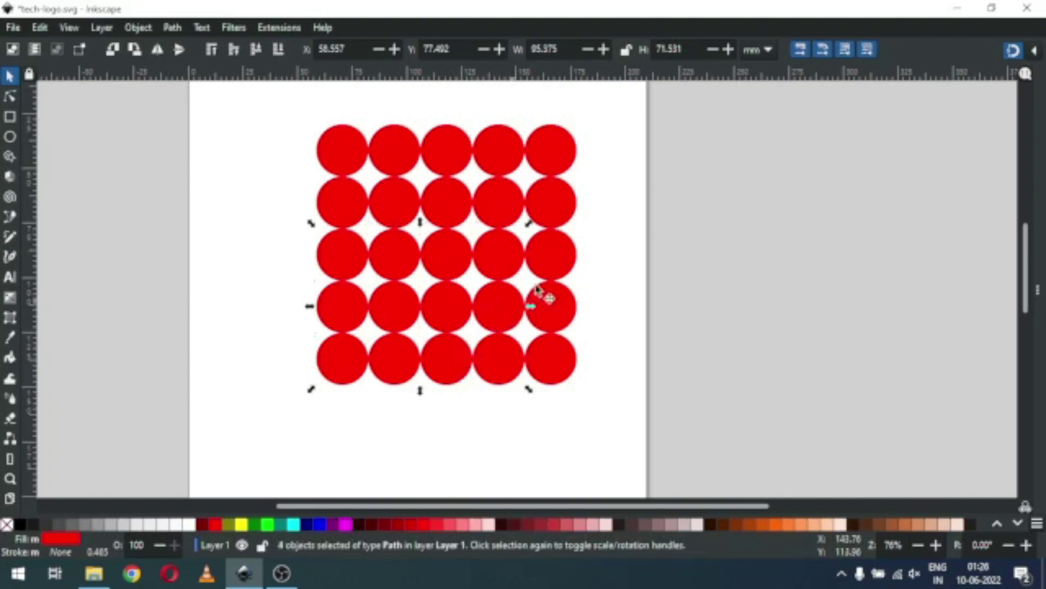
shift+click(554, 269)
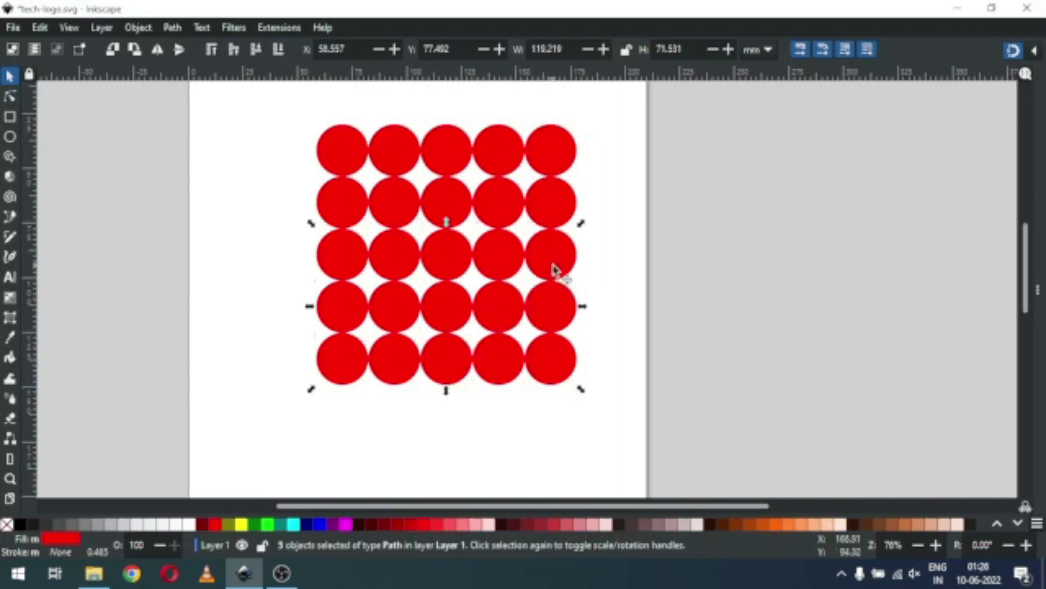
click(255, 524)
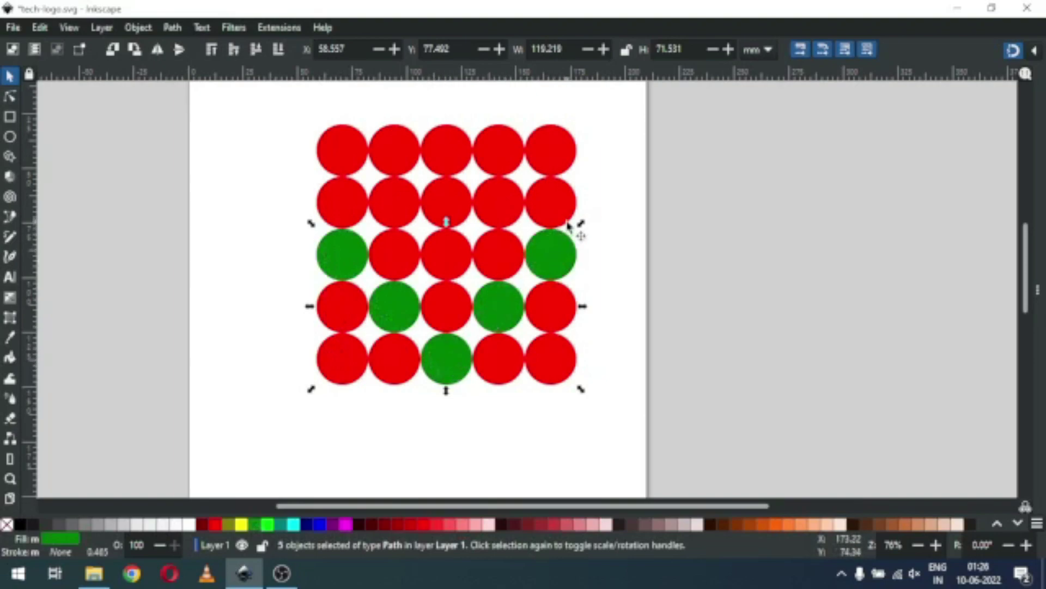
Also fill green the second and fourth circles of row two, the grid's centre circle and the middle circle of the top row
shift+click(396, 209)
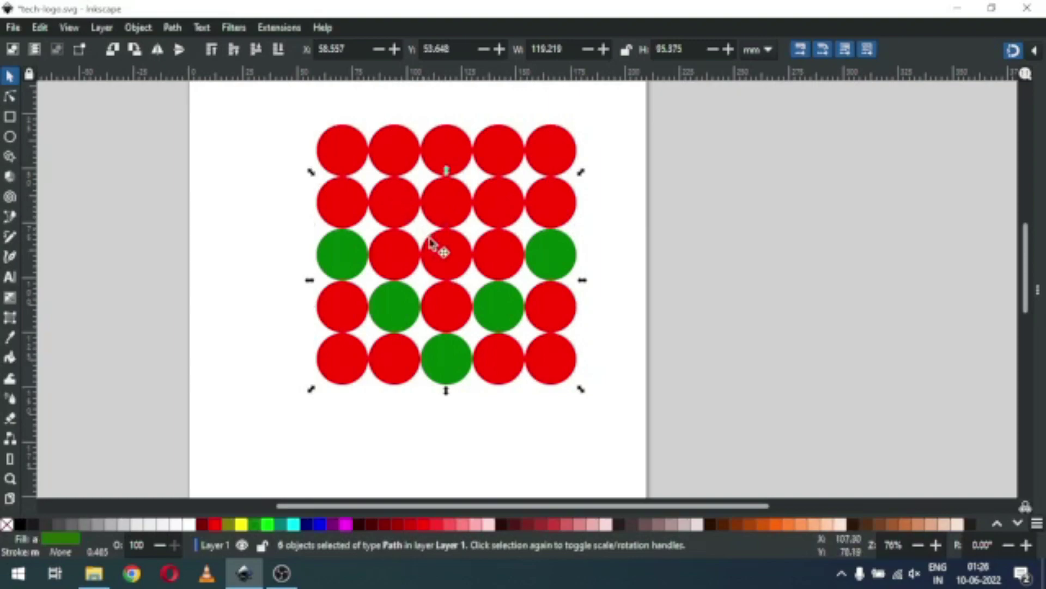
shift+click(449, 257)
shift+click(505, 206)
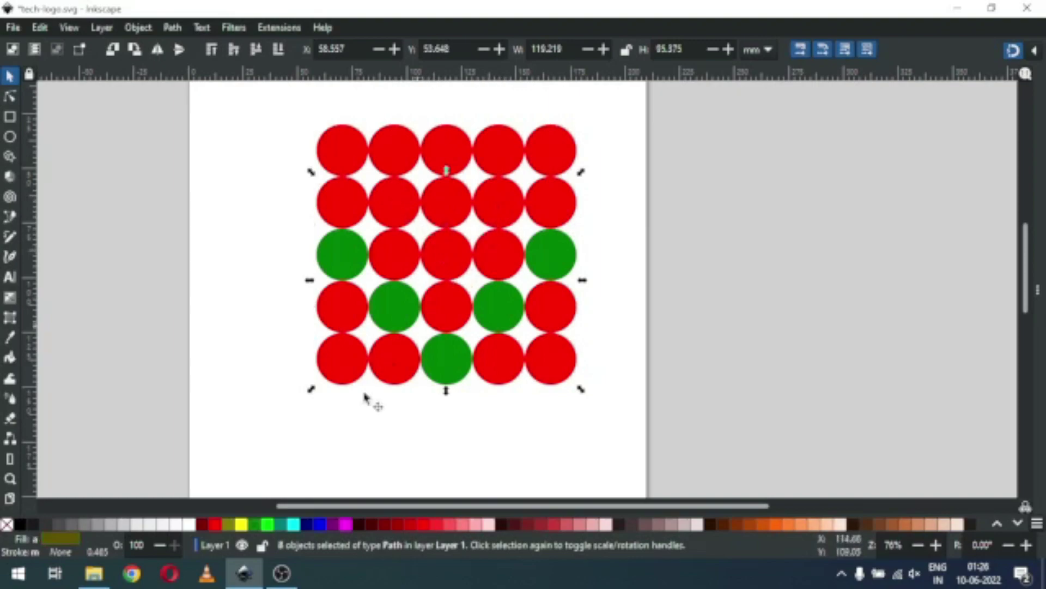
click(257, 526)
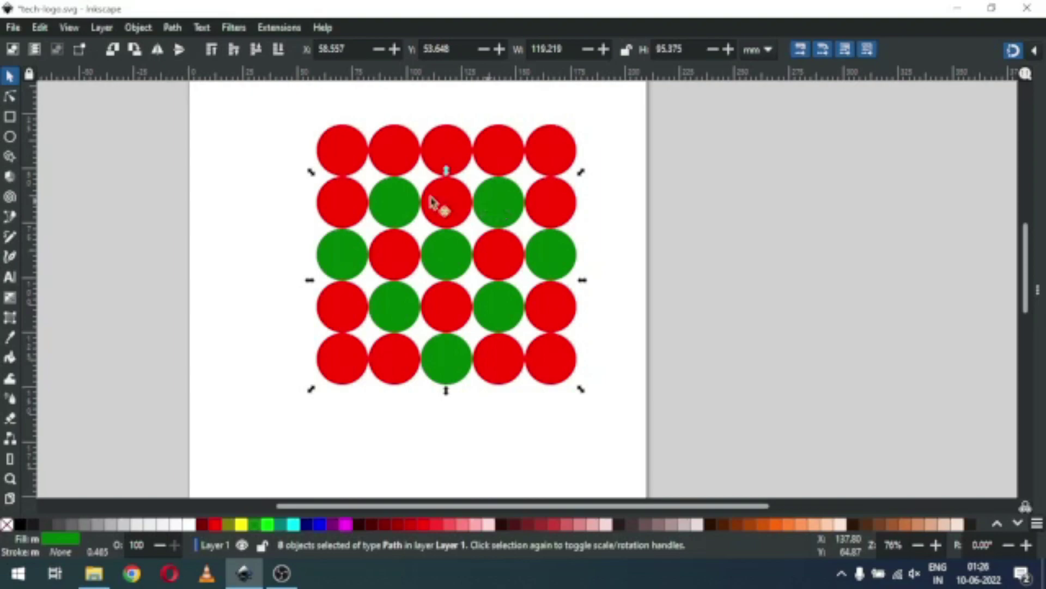
shift+click(446, 156)
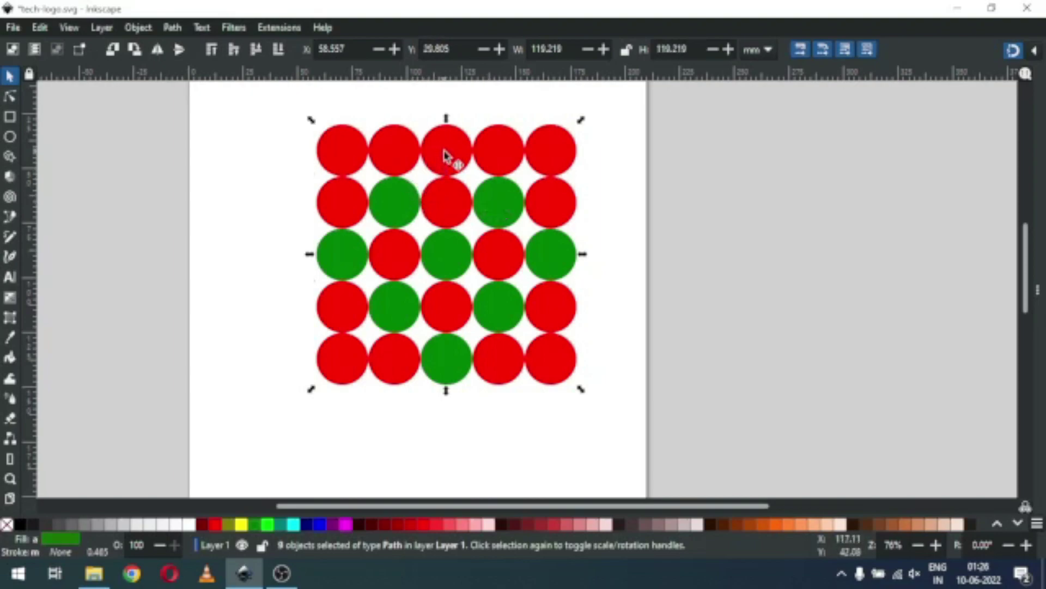
click(256, 525)
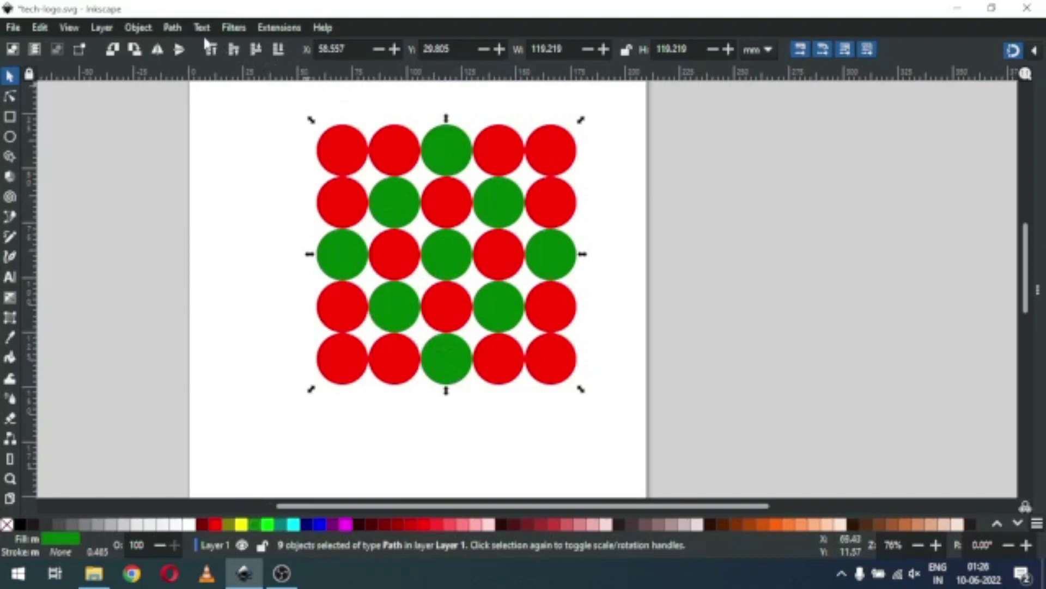
Merge the nine green circles into one path with Union and deselect it
click(172, 28)
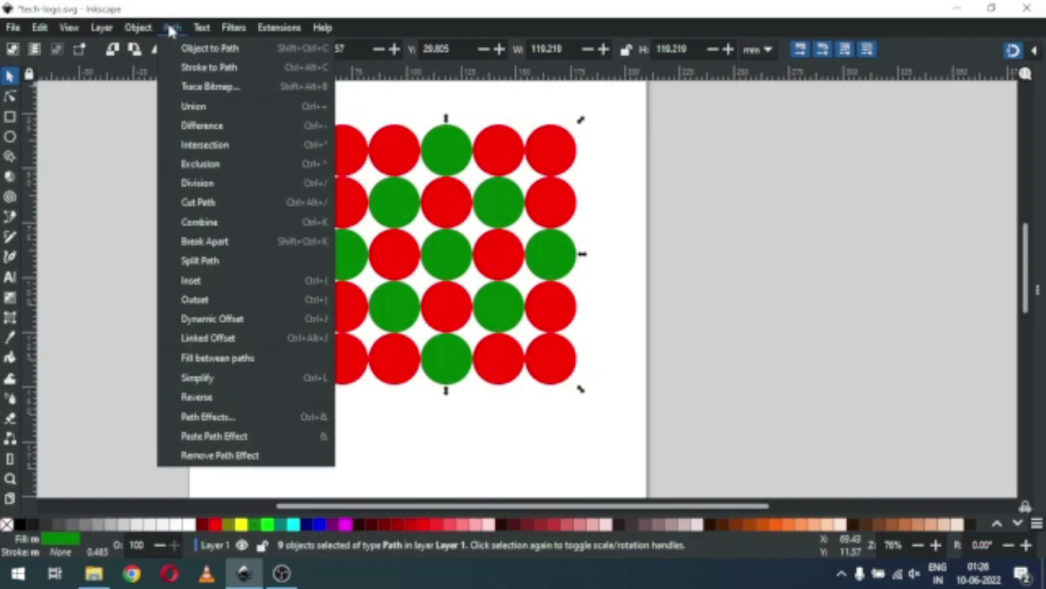
click(194, 109)
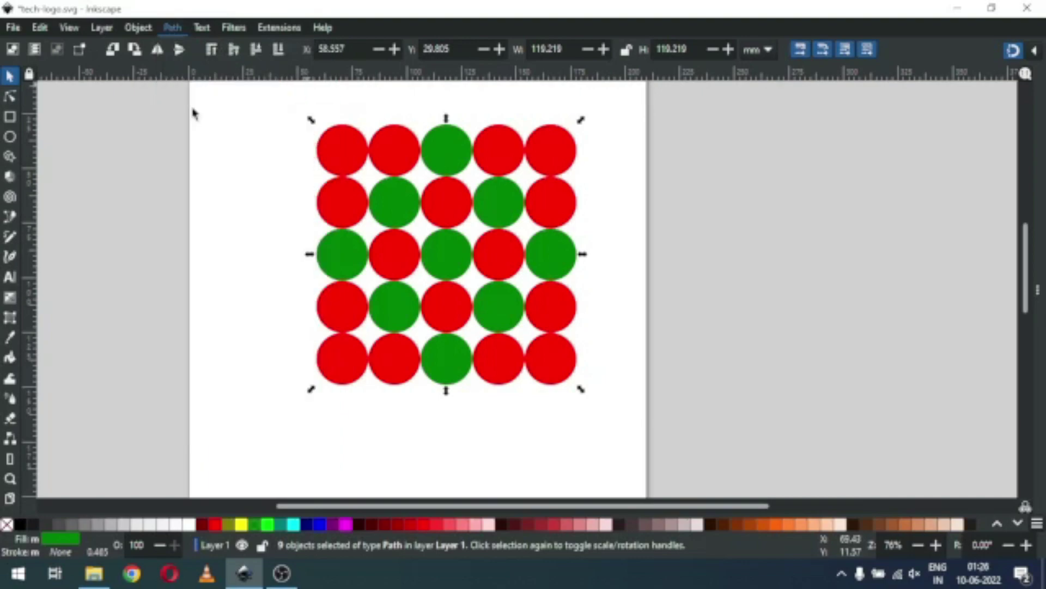
click(626, 302)
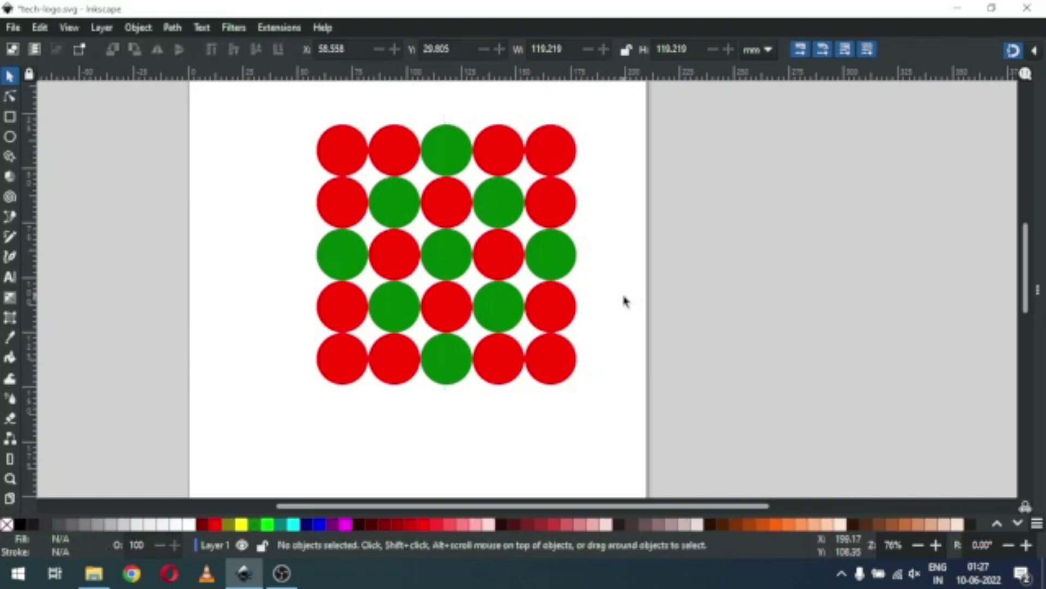
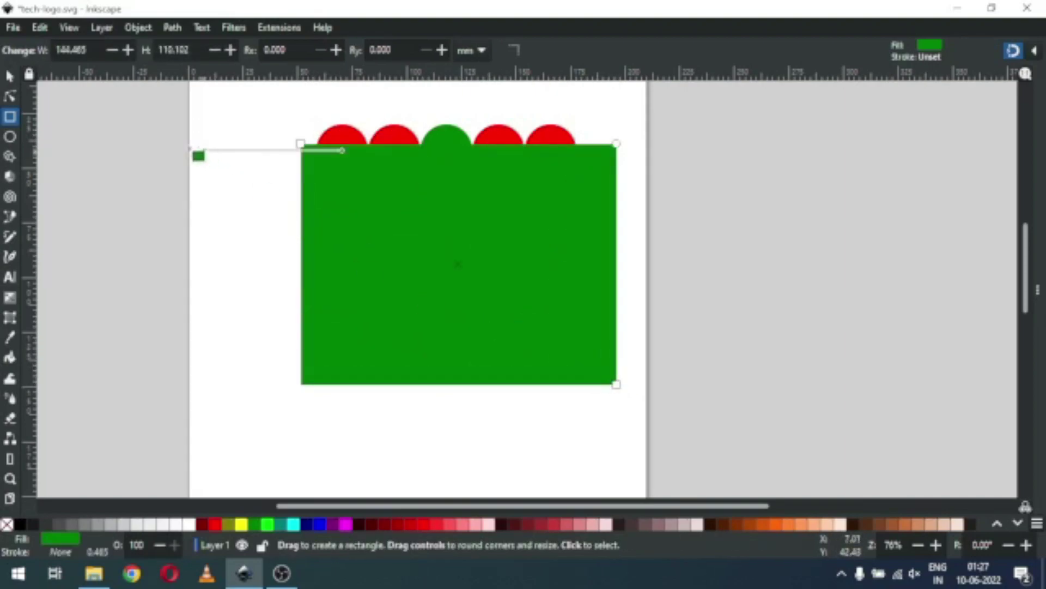
Fill the rectangle covering the circle grid with blue and lower it to the bottom, behind all circles
click(10, 78)
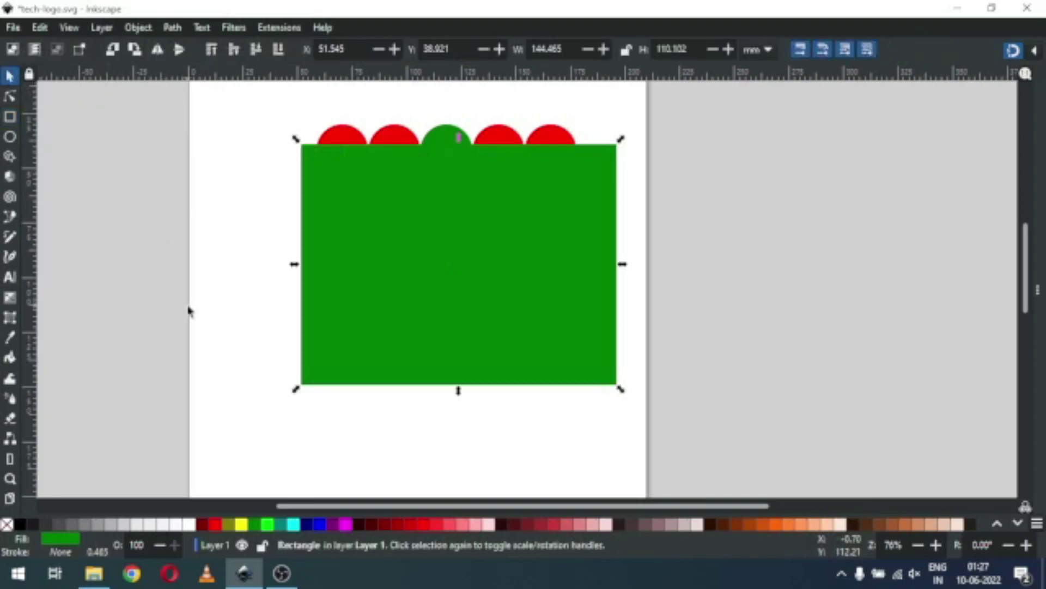
click(320, 524)
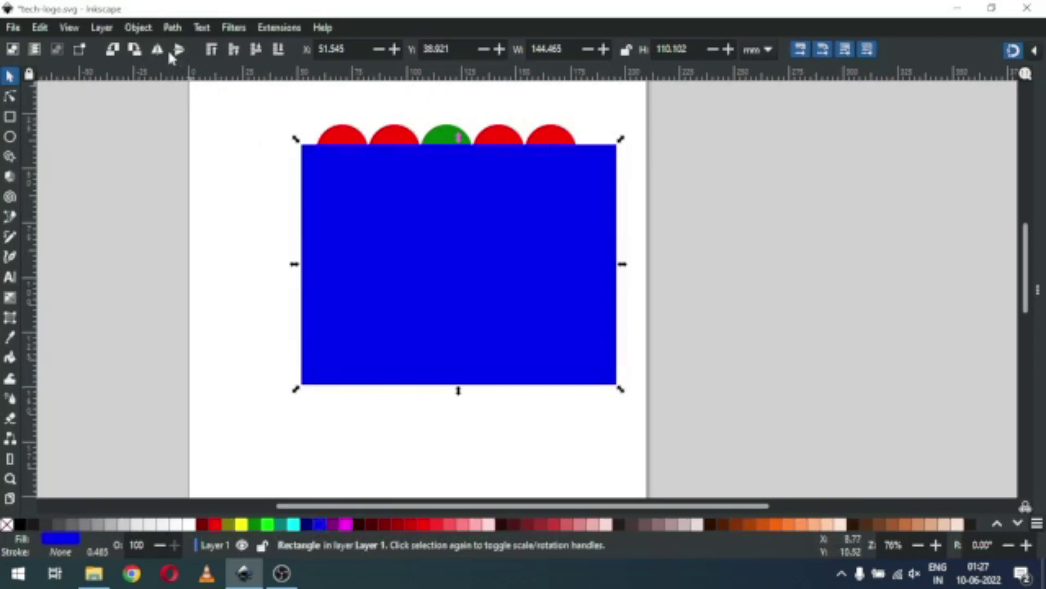
click(137, 29)
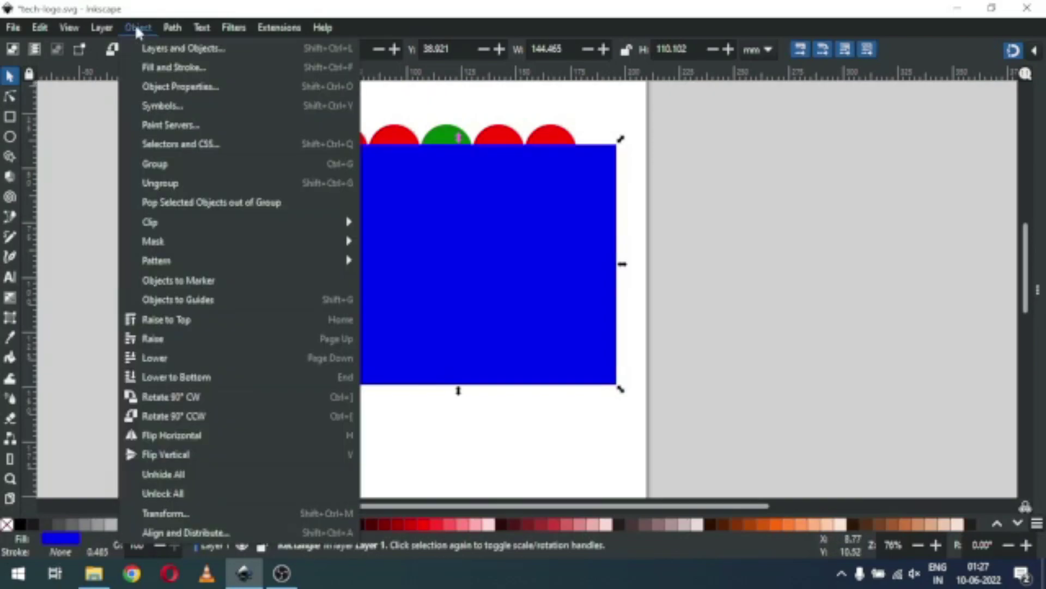
click(199, 378)
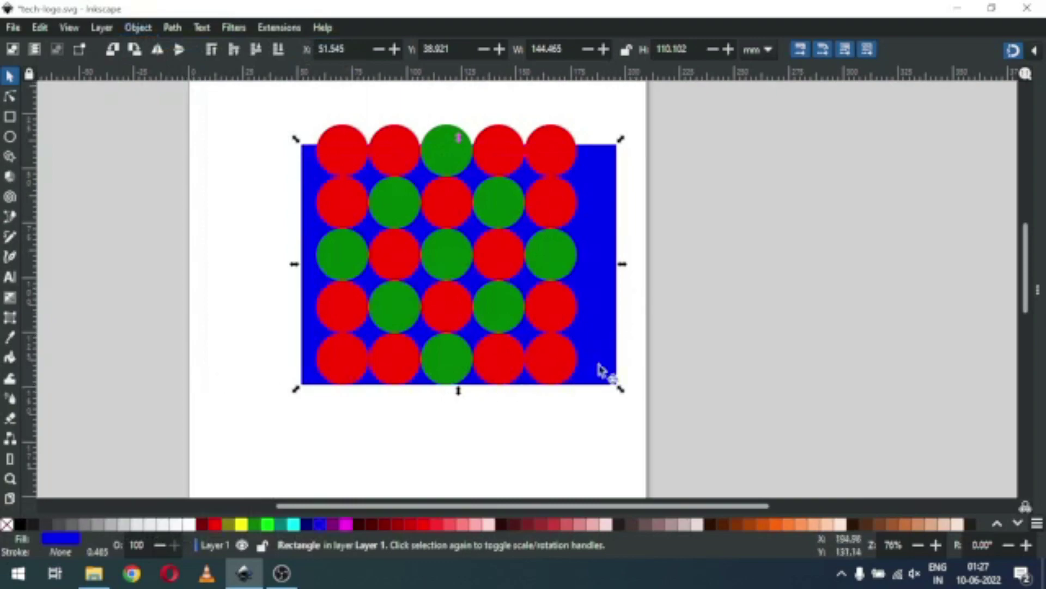
click(489, 423)
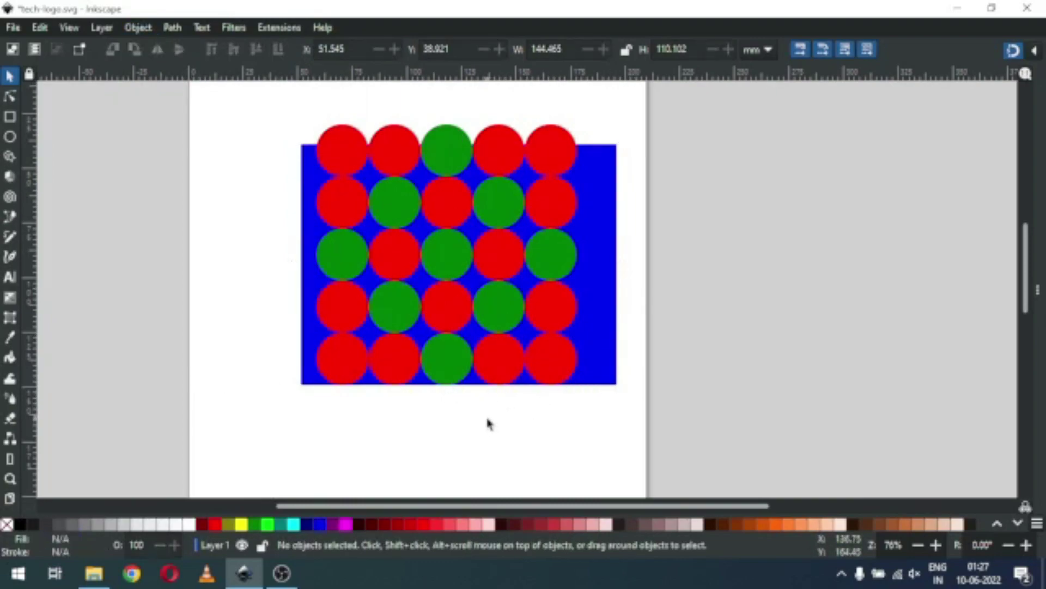
Fill all sixteen red circles of the grid with maroon (#800000)
click(390, 371)
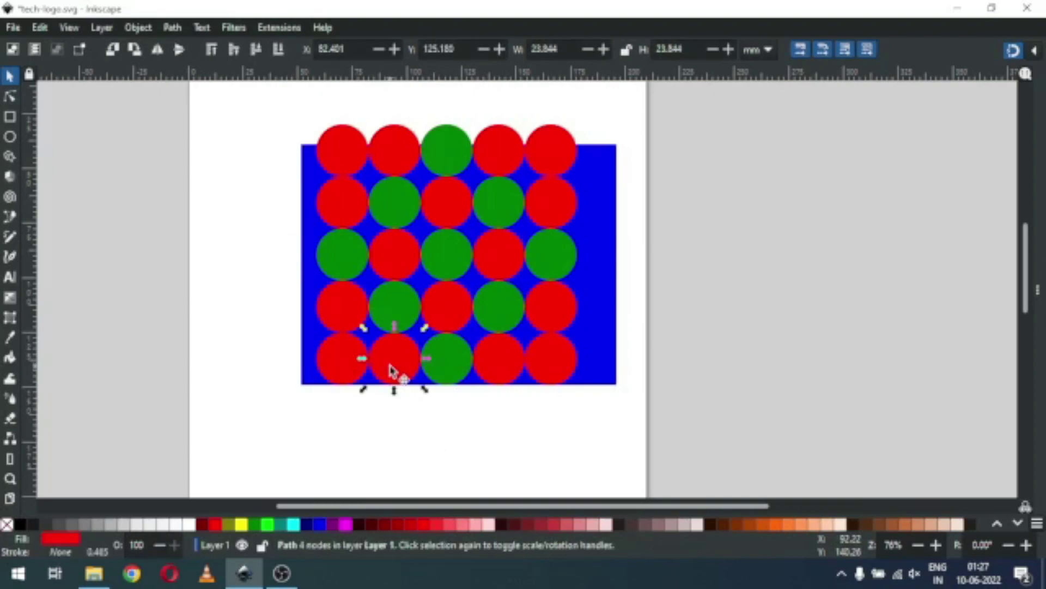
shift+click(344, 315)
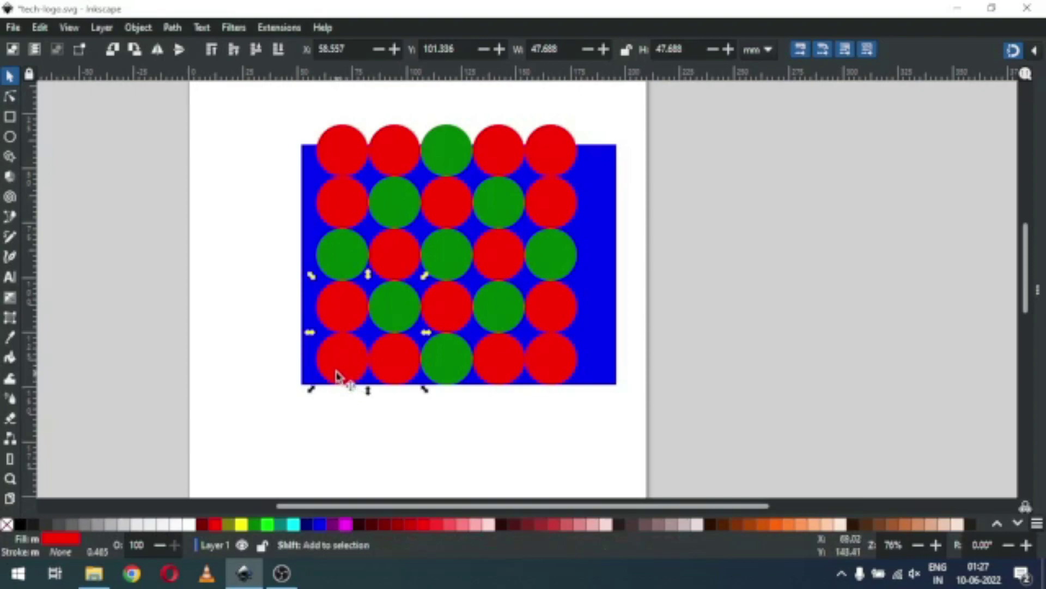
shift+click(556, 369)
shift+click(552, 321)
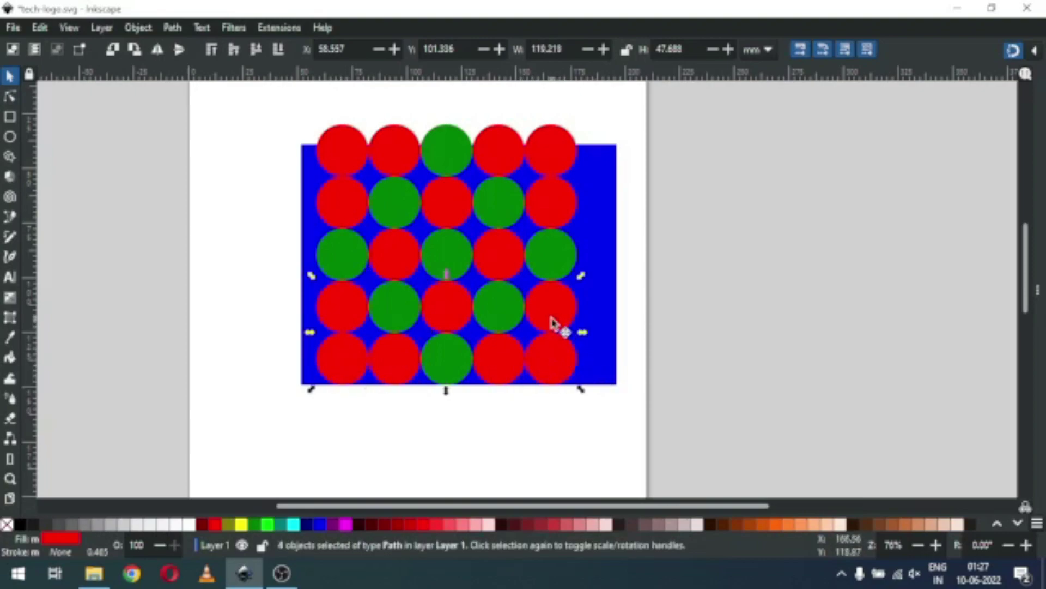
shift+click(513, 362)
shift+click(500, 266)
shift+click(552, 204)
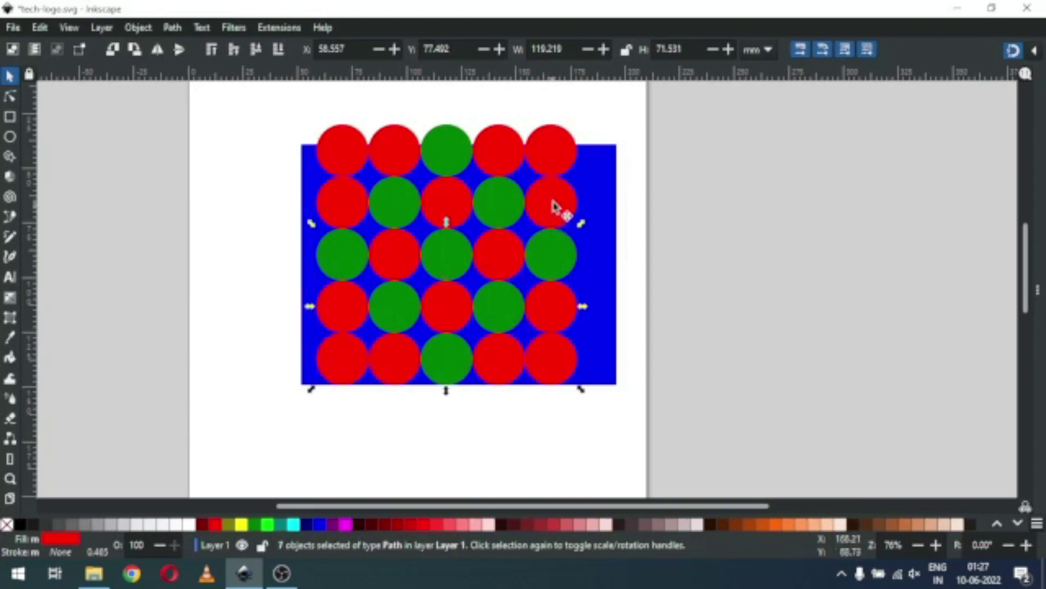
shift+click(553, 188)
shift+click(544, 155)
shift+click(503, 152)
shift+click(397, 154)
shift+click(346, 140)
shift+click(343, 203)
shift+click(443, 207)
shift+click(410, 264)
shift+click(448, 304)
shift+click(498, 267)
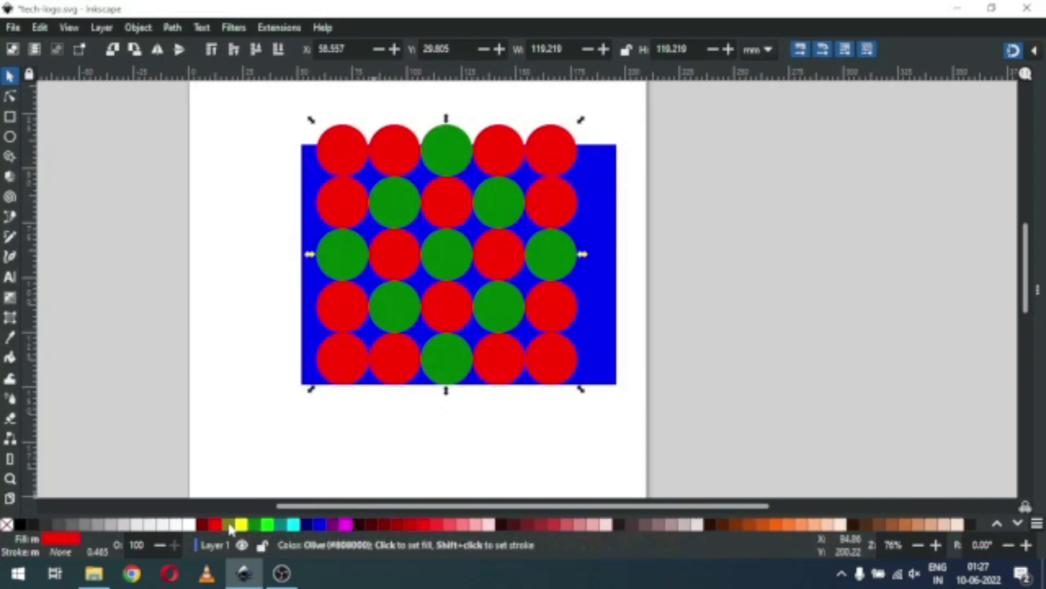
click(203, 525)
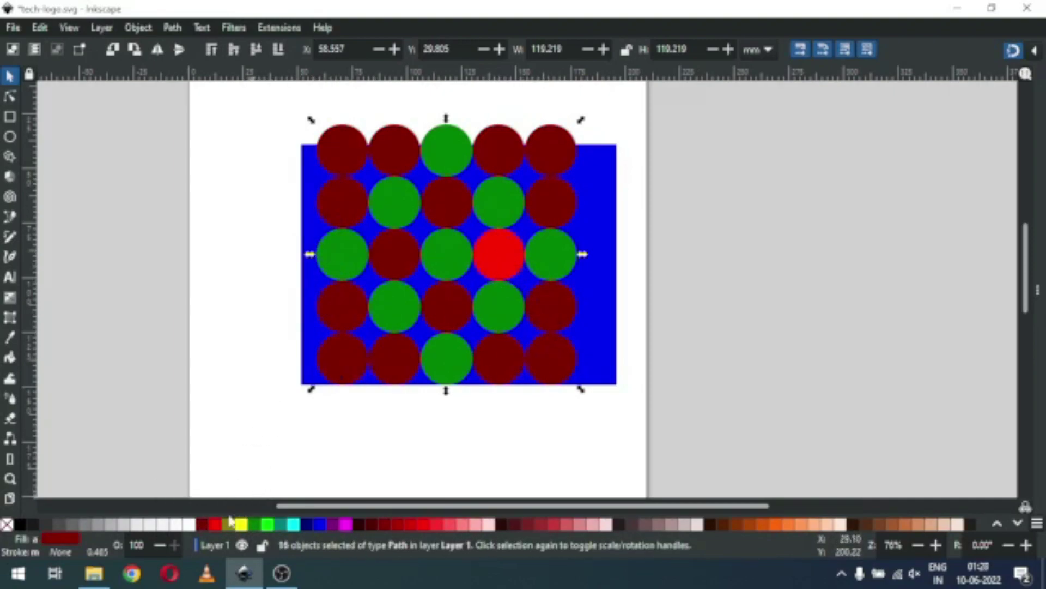
click(202, 525)
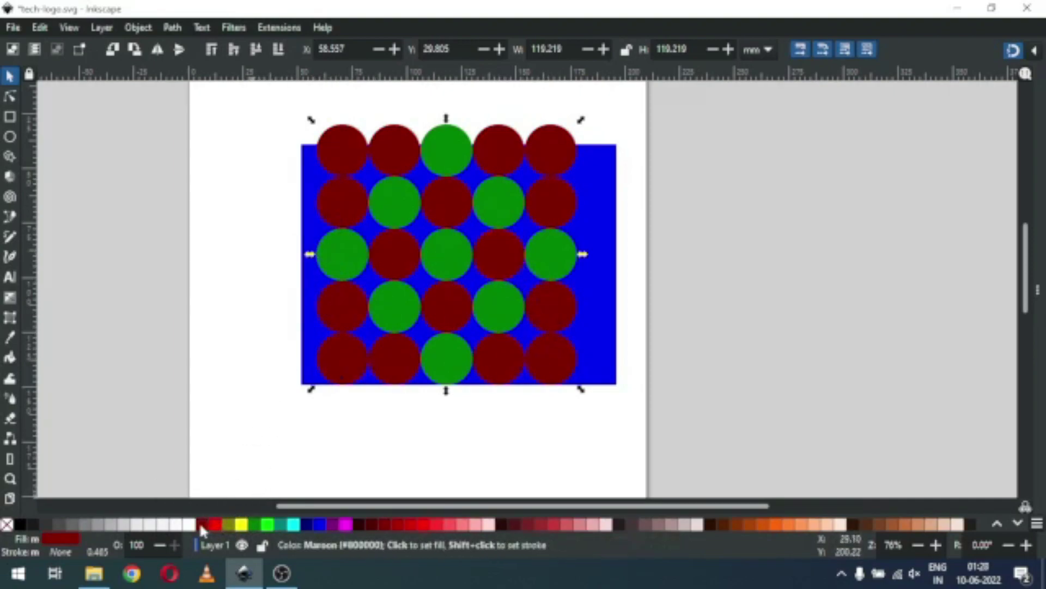
Merge the sixteen maroon circles with Union and cut them out of the blue rectangle with Difference
click(172, 28)
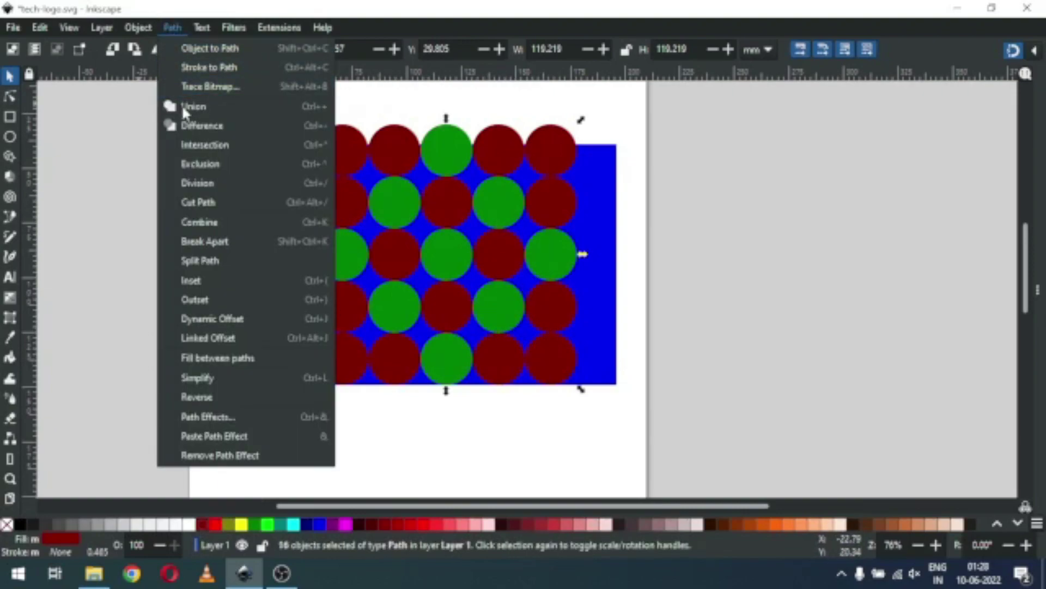
click(183, 110)
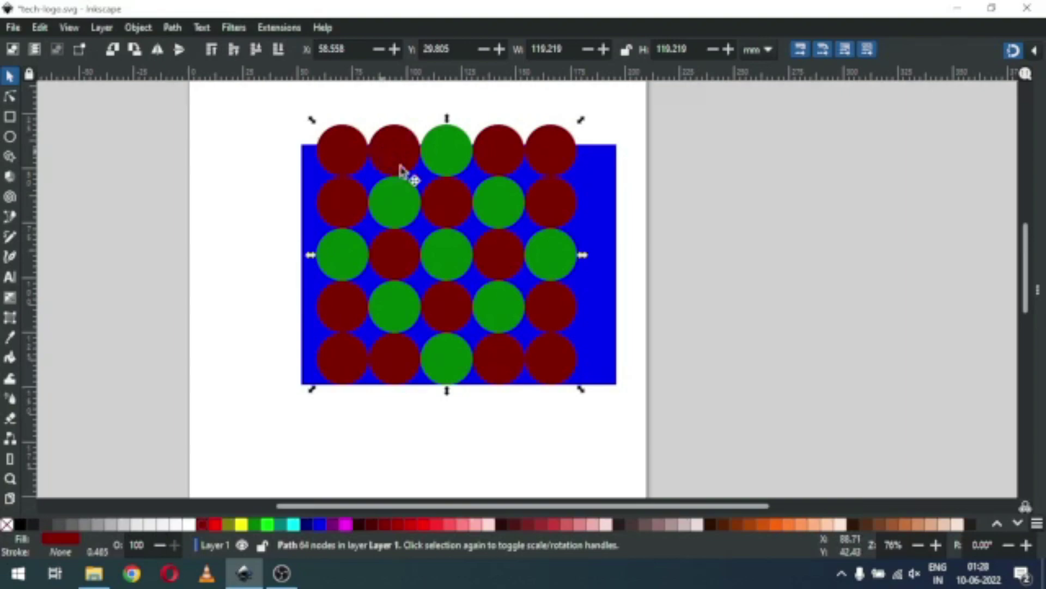
shift+click(610, 191)
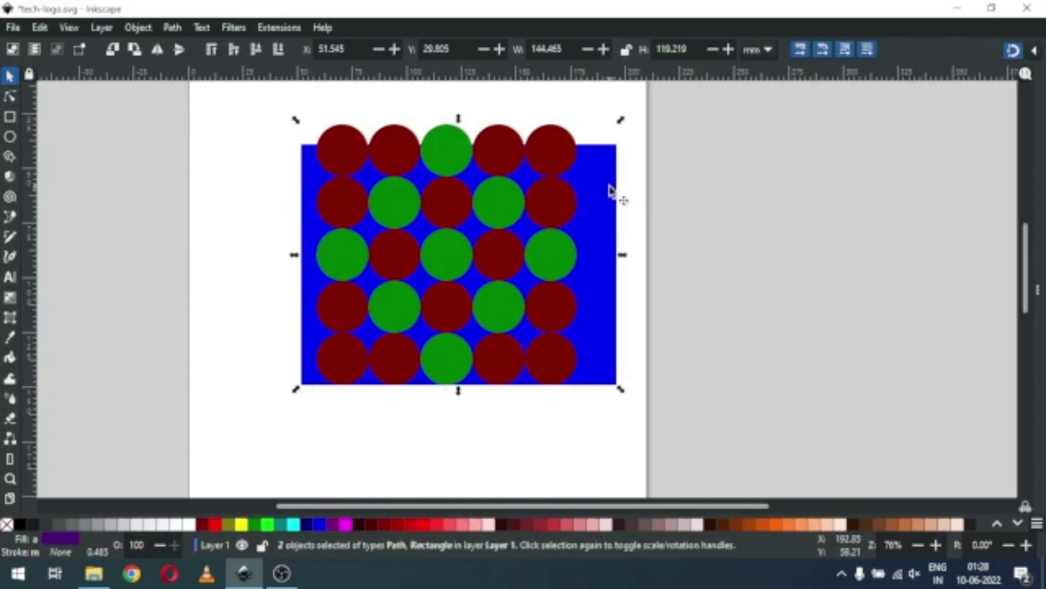
click(172, 27)
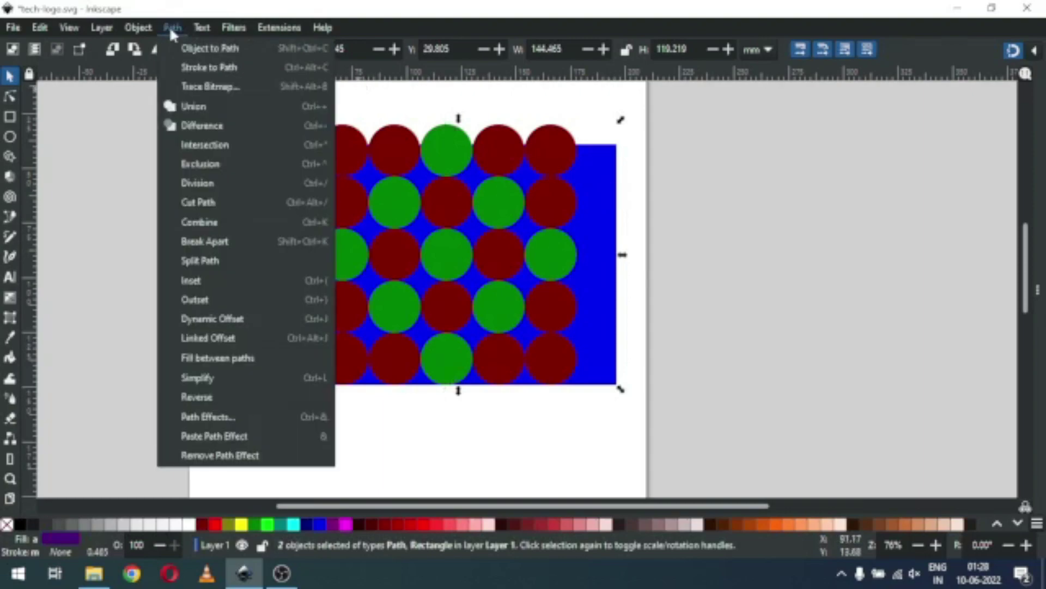
click(185, 126)
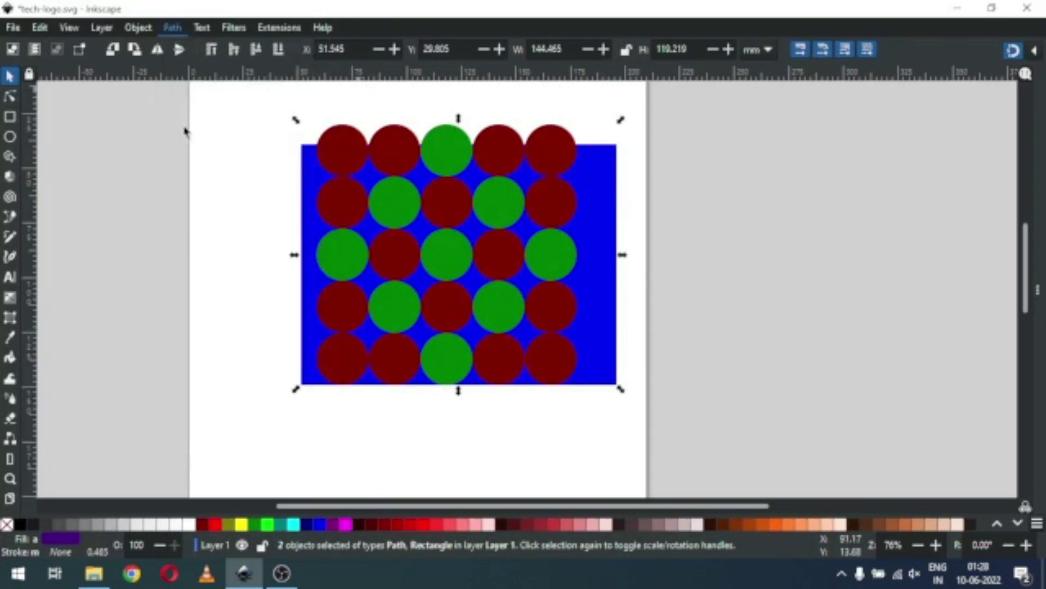
click(502, 433)
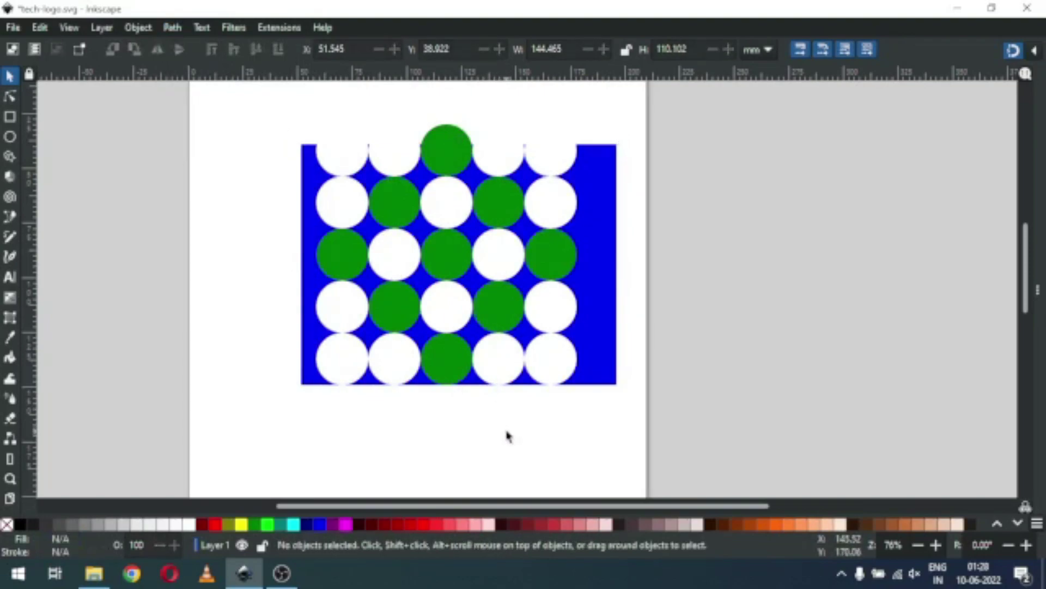
click(524, 285)
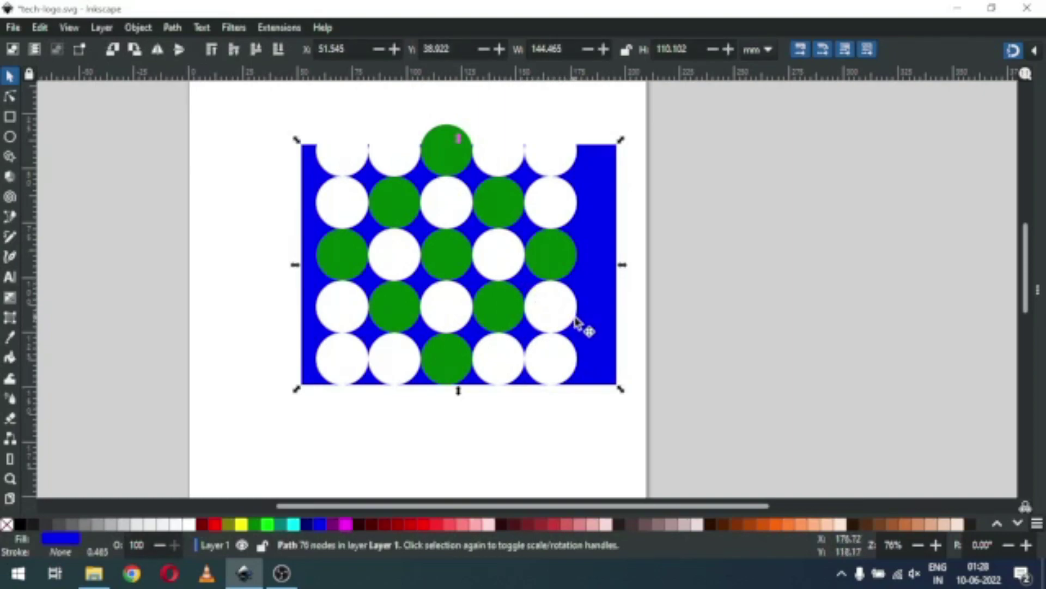
key(Escape)
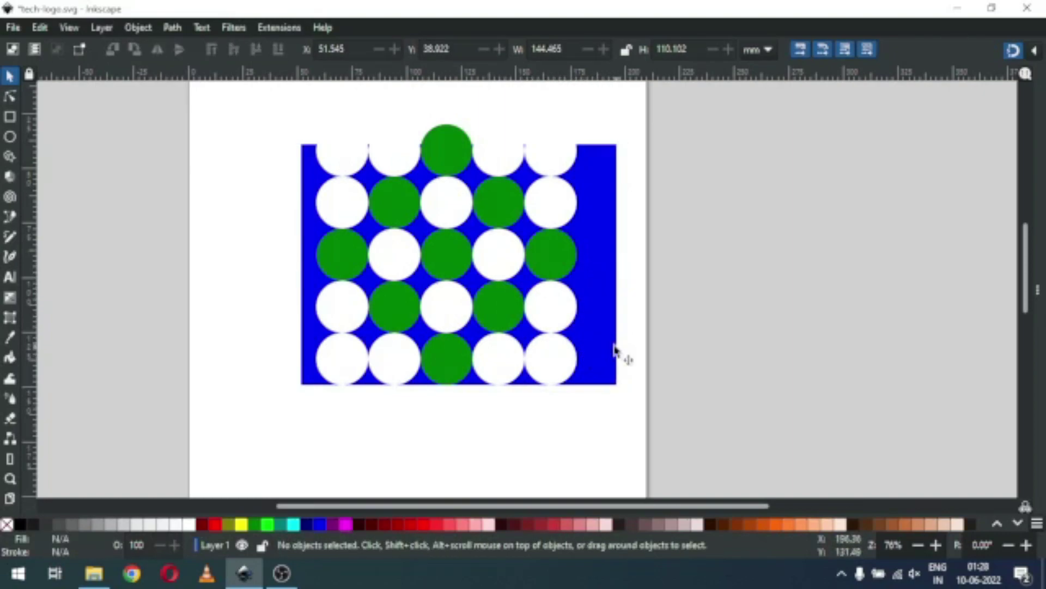
click(614, 349)
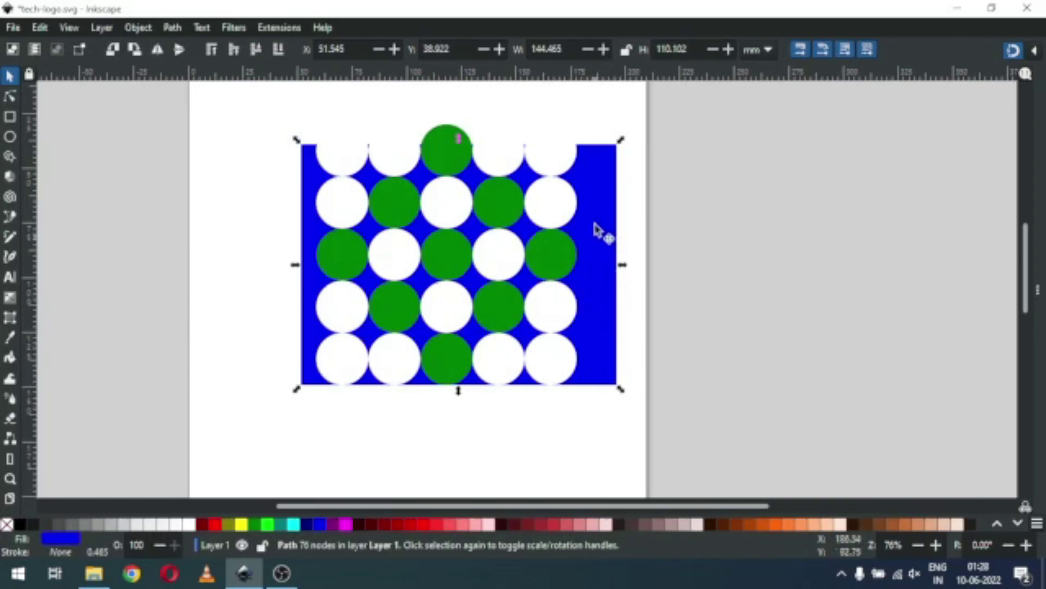
drag(621, 271, 636, 315)
key(ctrl+z)
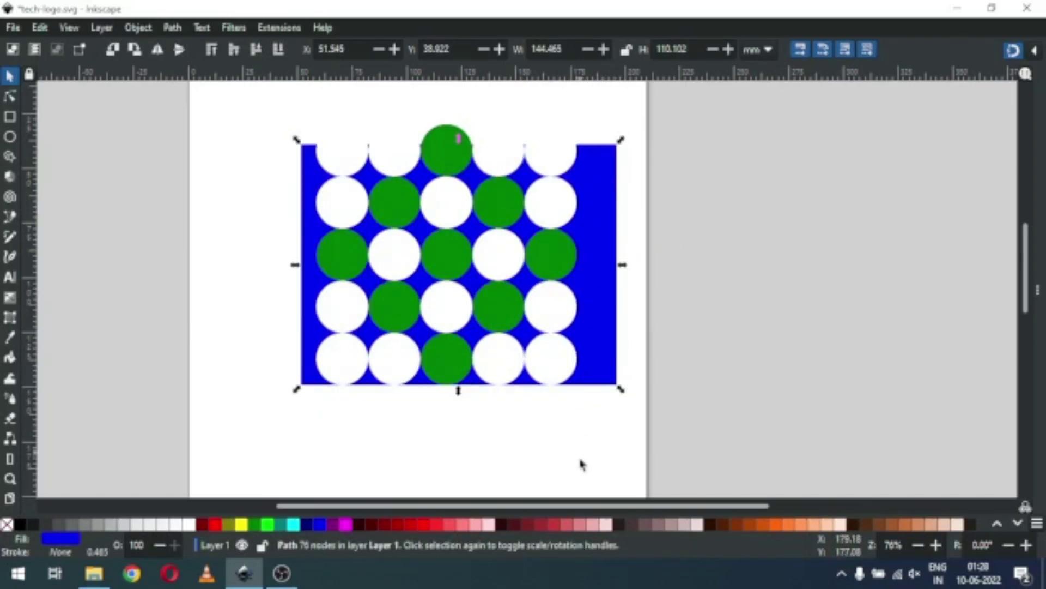
Duplicate the merged green circles path and fill the copy red (#D40000)
click(453, 159)
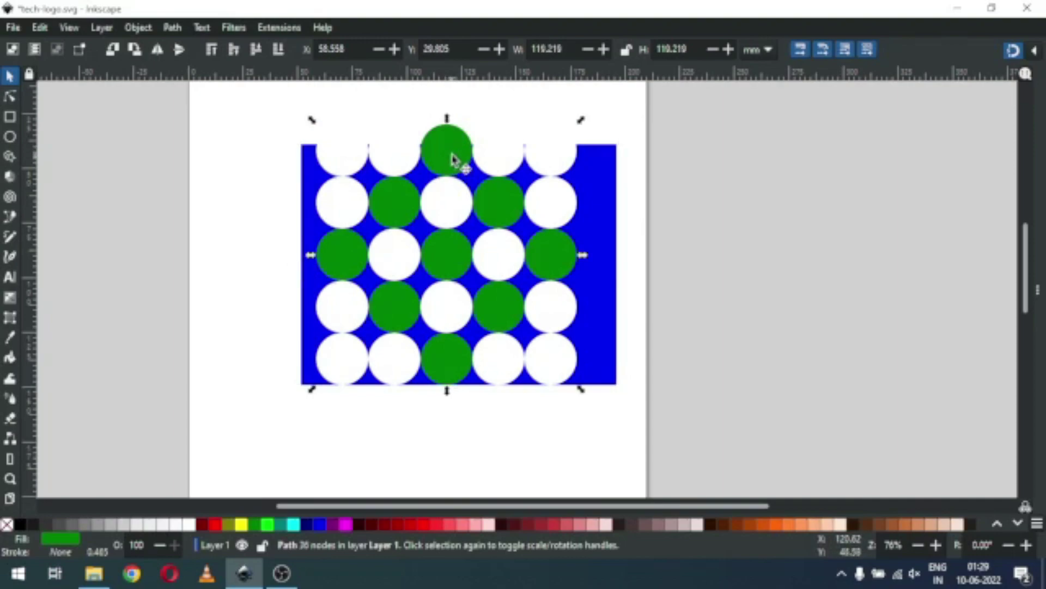
right_click(451, 158)
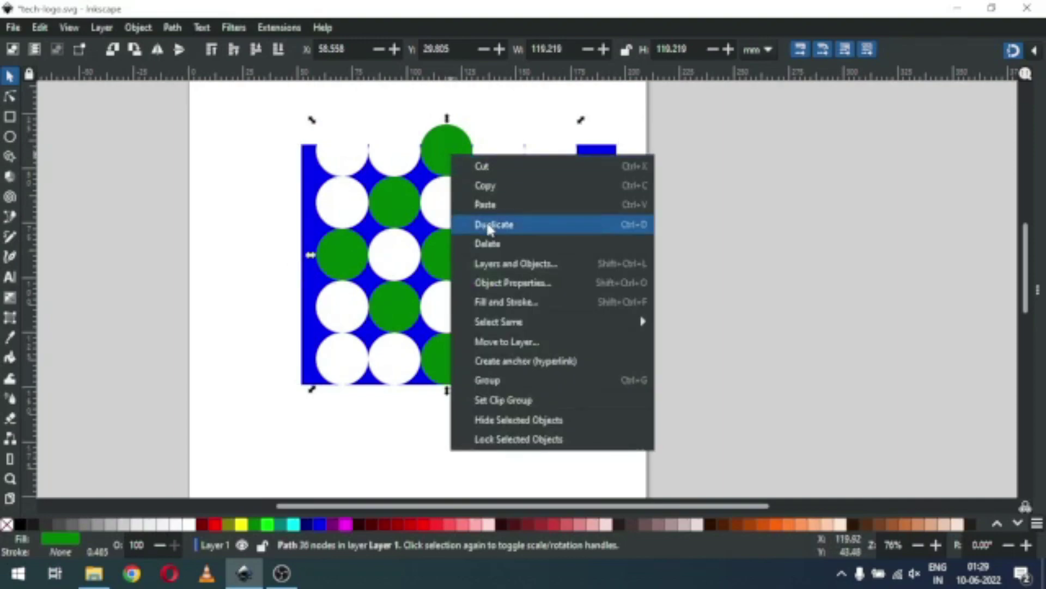
click(528, 230)
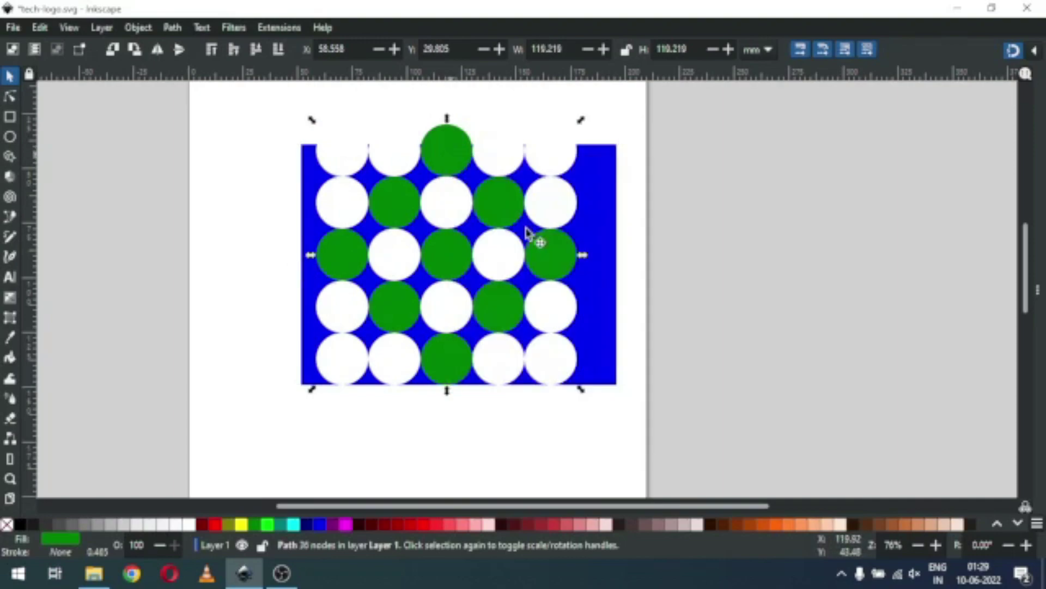
click(409, 524)
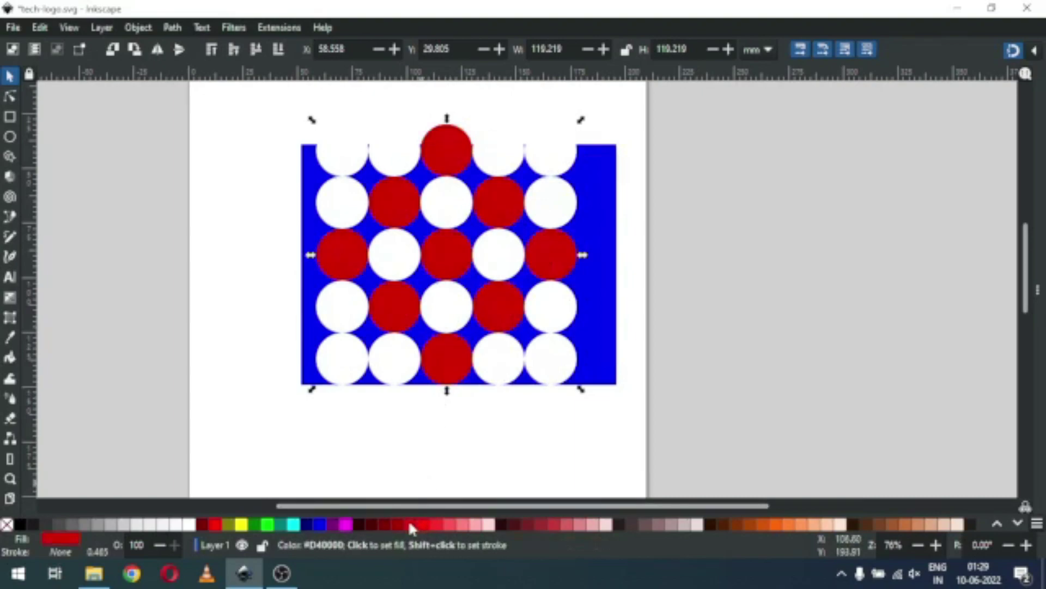
Cut the red copy of the circles out of the blue shape with Difference and deselect
shift+click(596, 338)
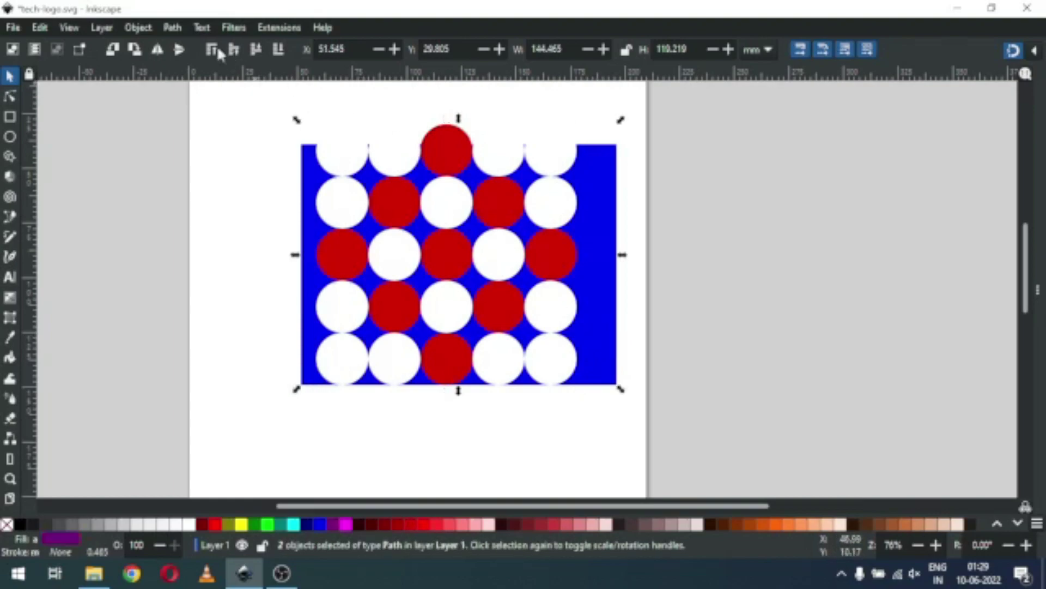
click(174, 27)
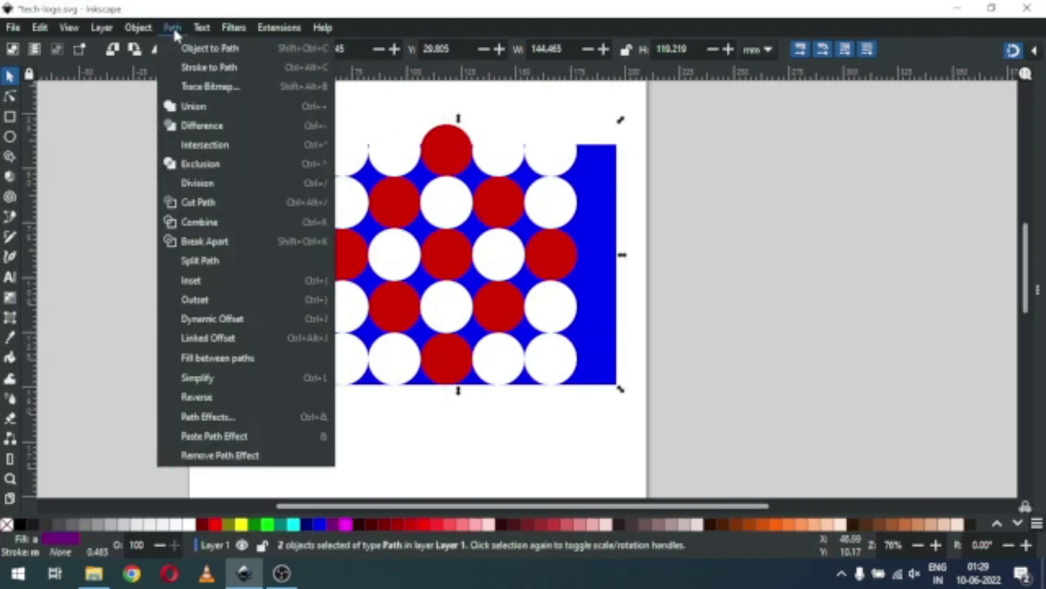
click(191, 128)
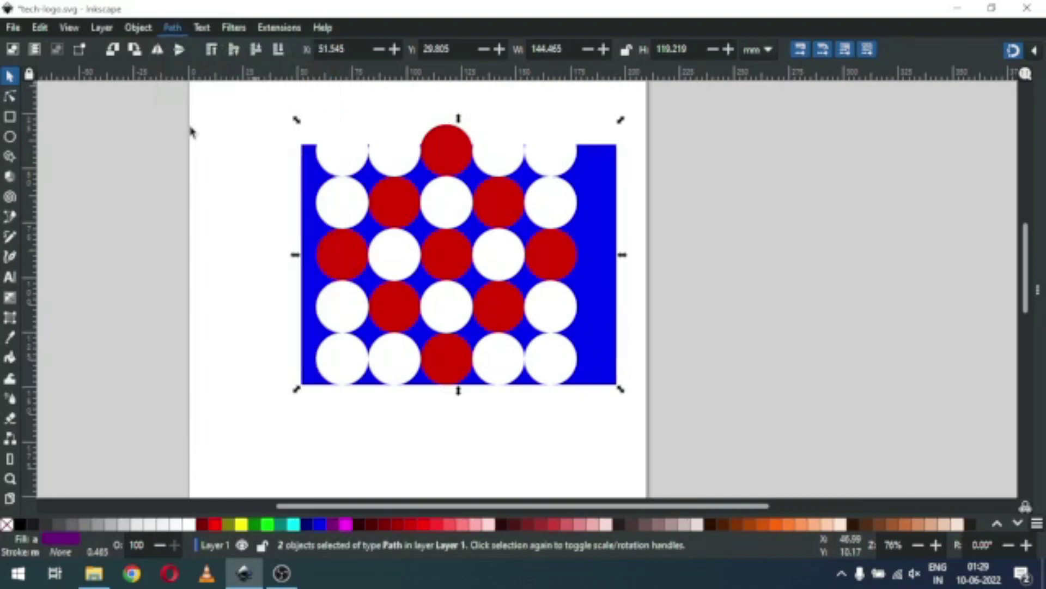
click(523, 432)
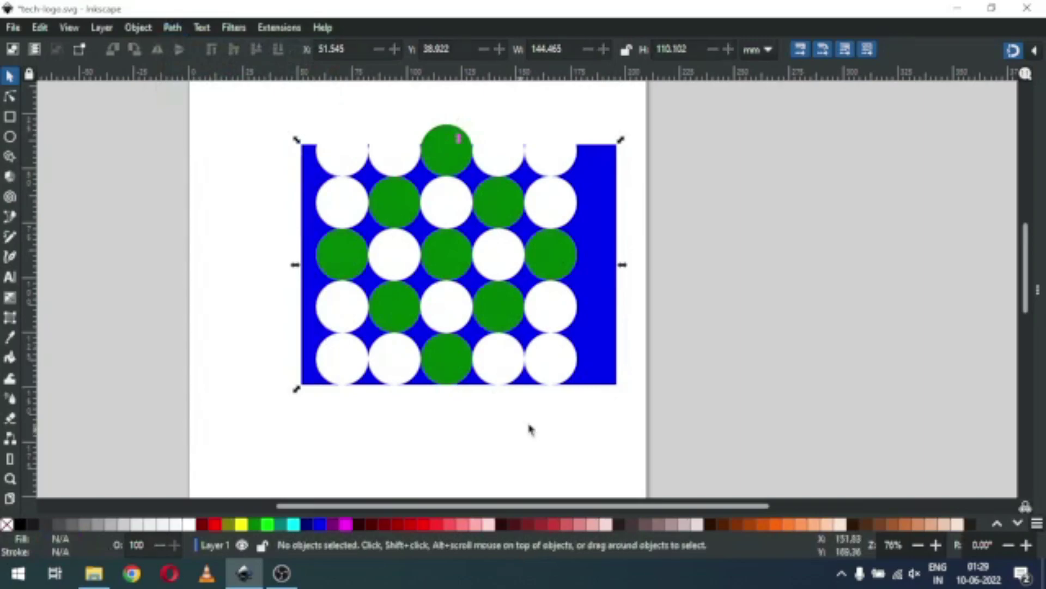
Move the cut blue shape away from the green circles to check its holes, and undo the move
click(598, 360)
drag(596, 273, 805, 325)
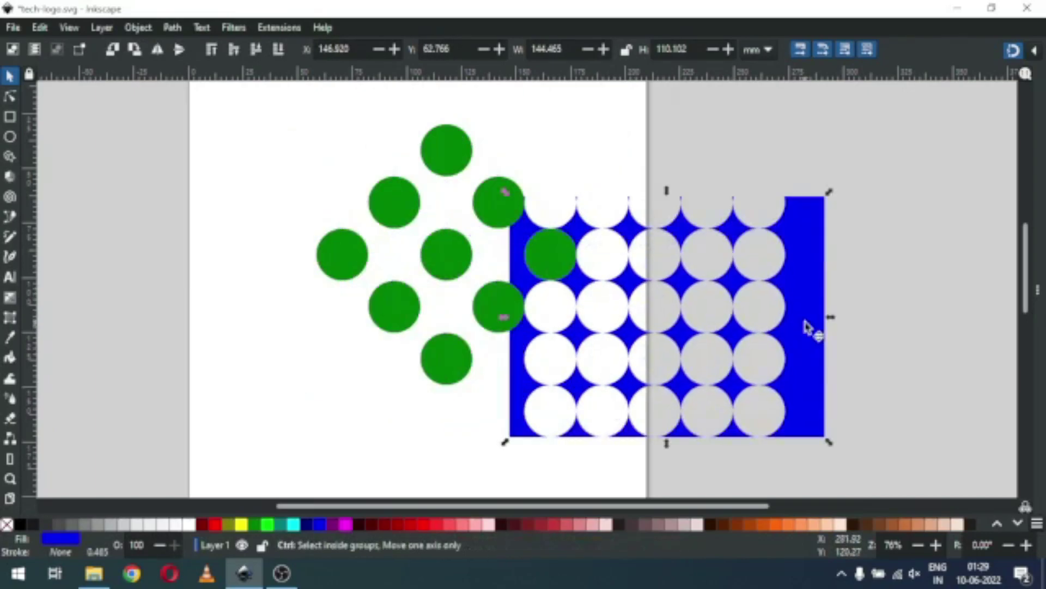
key(ctrl+z)
Split the cut blue shape into separate pieces with Break Apart and deselect them
click(171, 27)
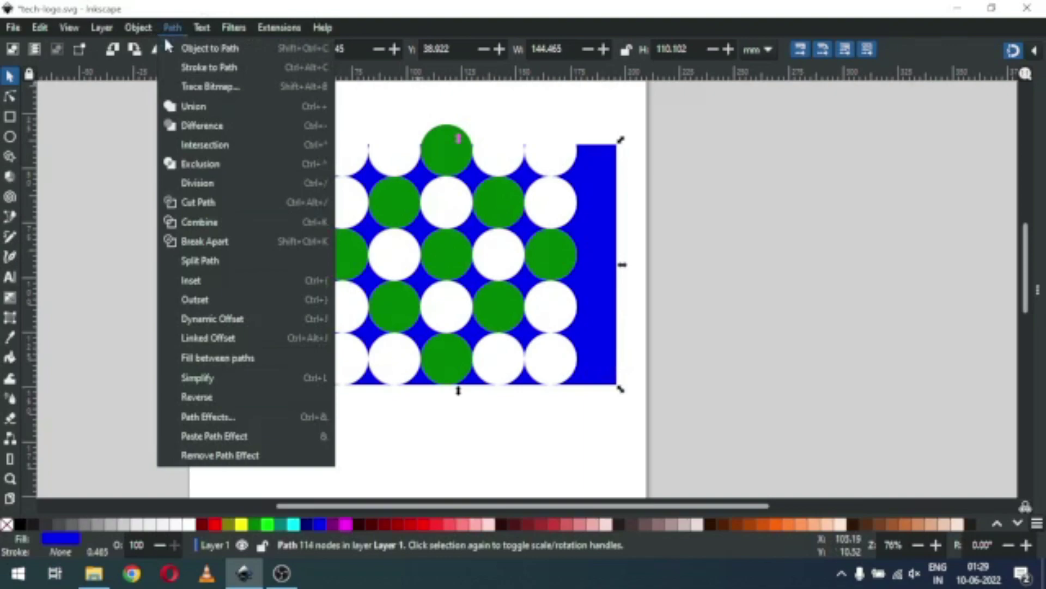
click(206, 241)
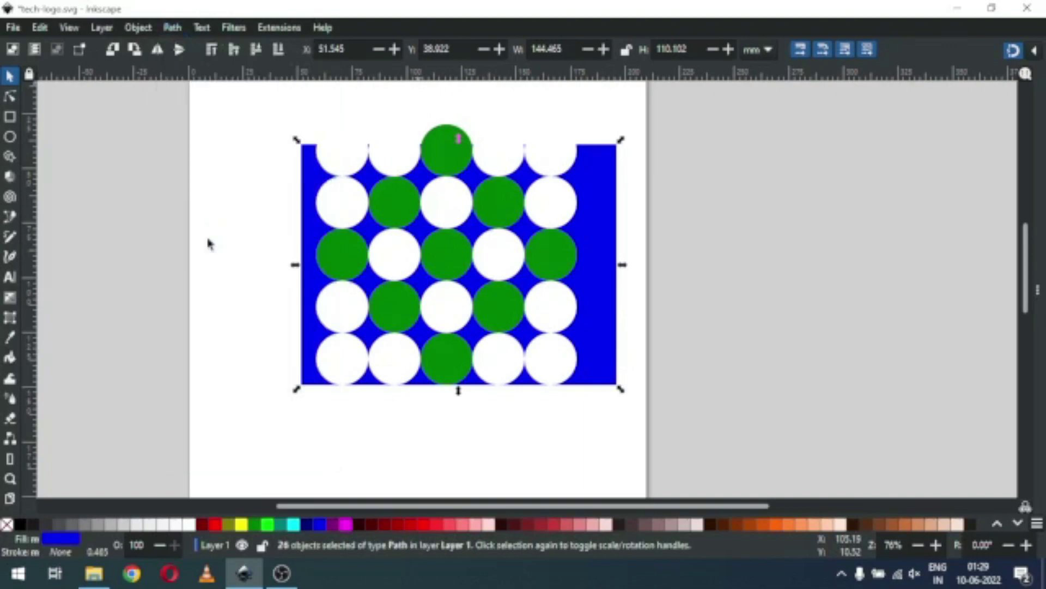
click(507, 441)
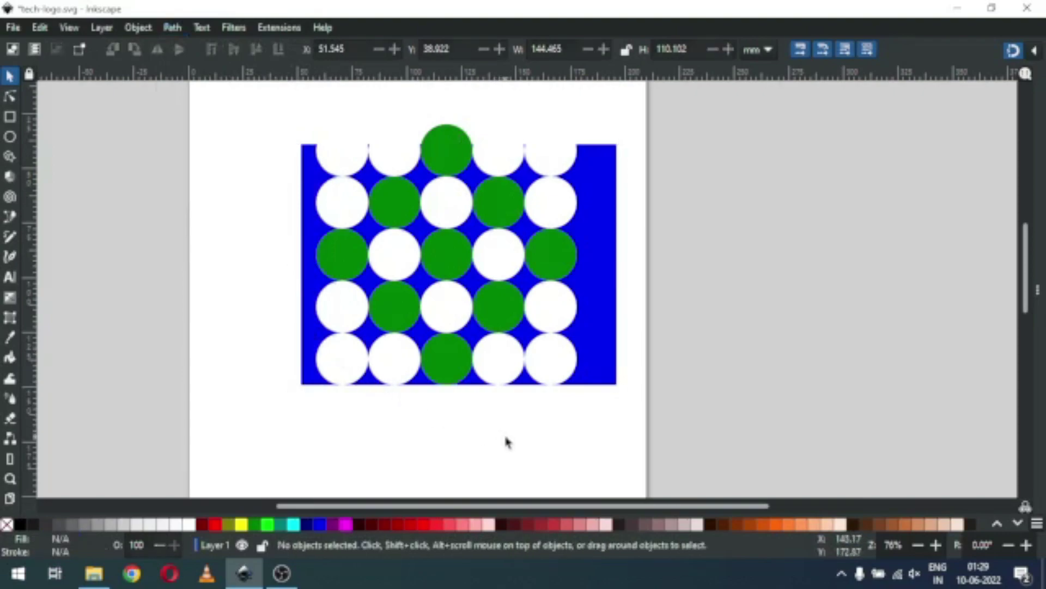
Delete the two tall scalloped blue pieces along the right and left sides of the circle grid
click(604, 318)
drag(598, 257, 833, 291)
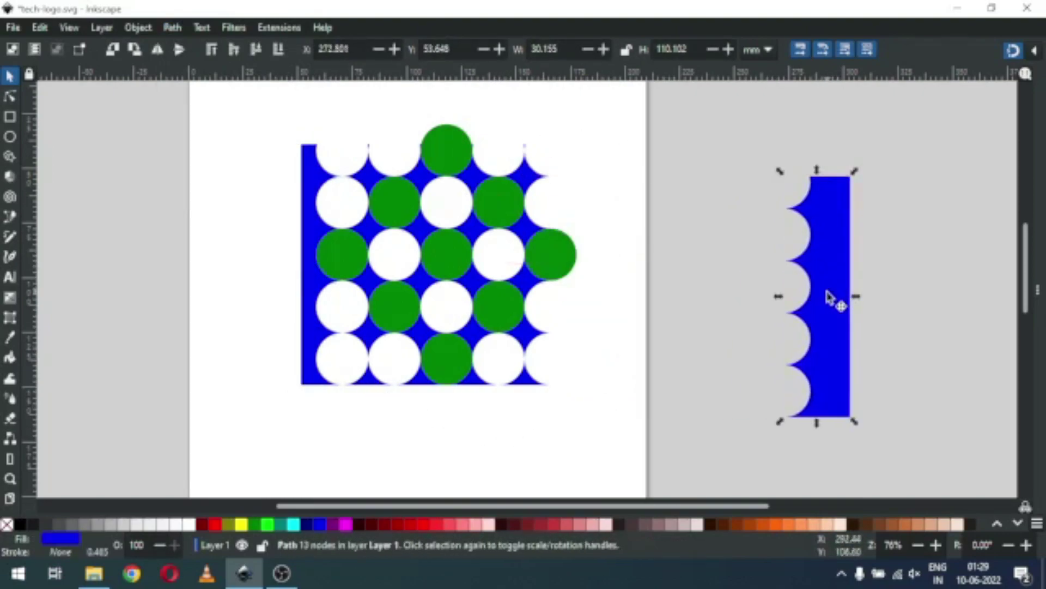
key(Delete)
click(308, 335)
key(Delete)
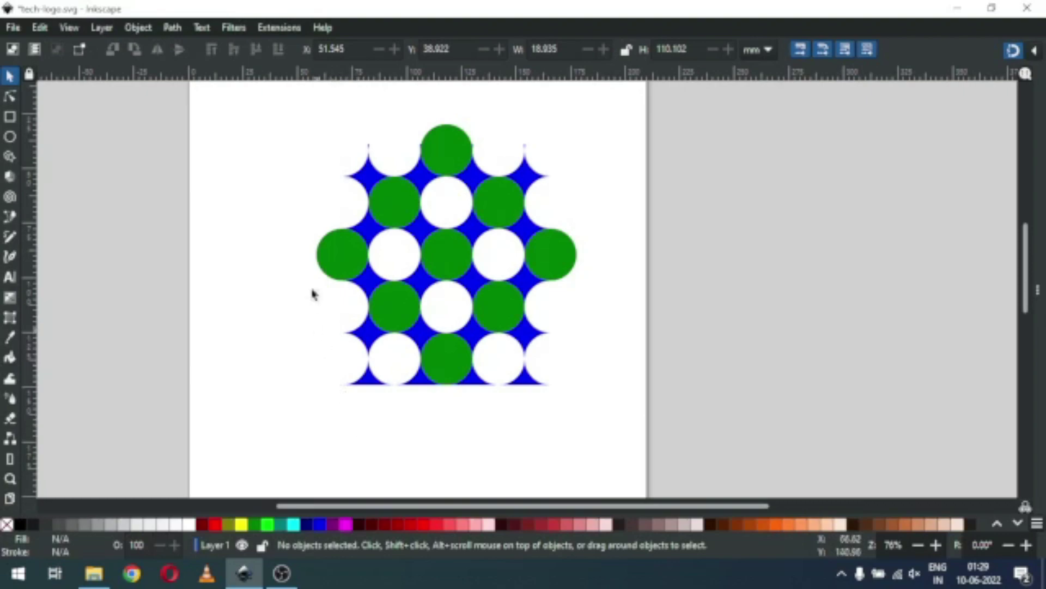
Fill green the four blue pieces linking the V of green circles from the third row to the bottom row
click(368, 284)
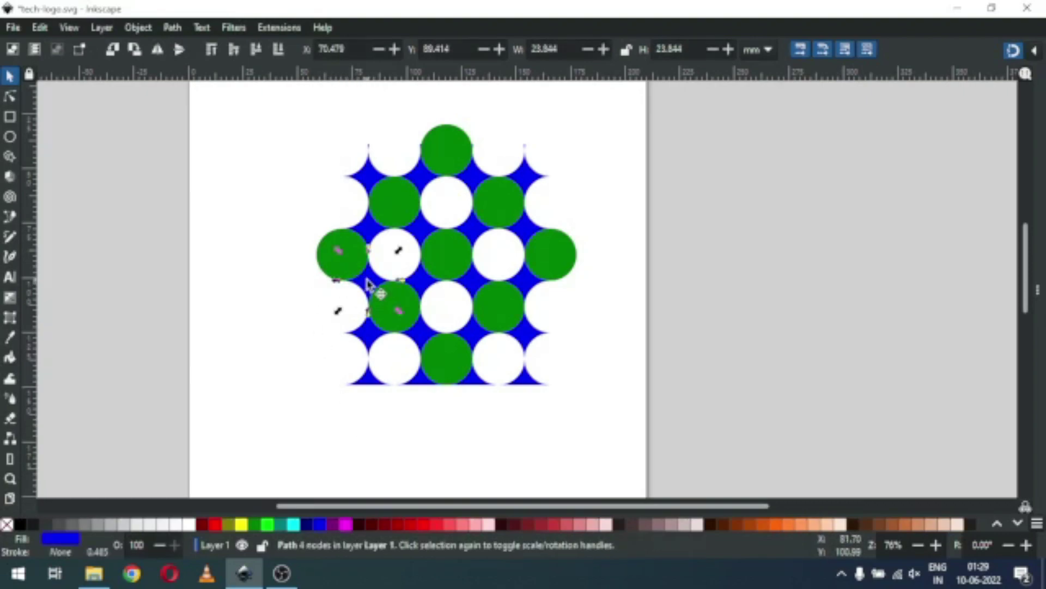
shift+click(423, 339)
shift+click(473, 336)
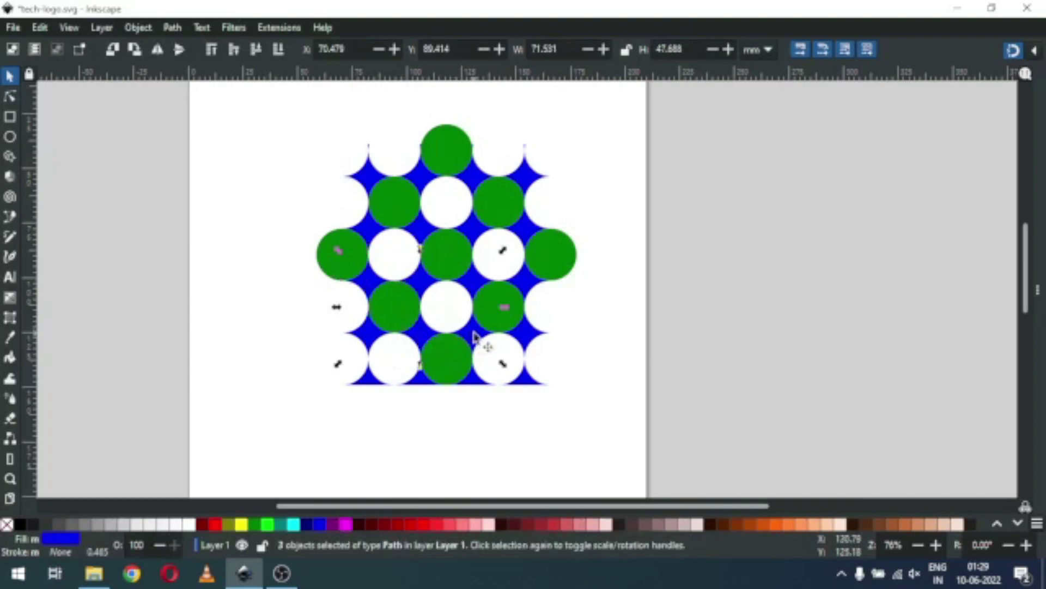
shift+click(532, 297)
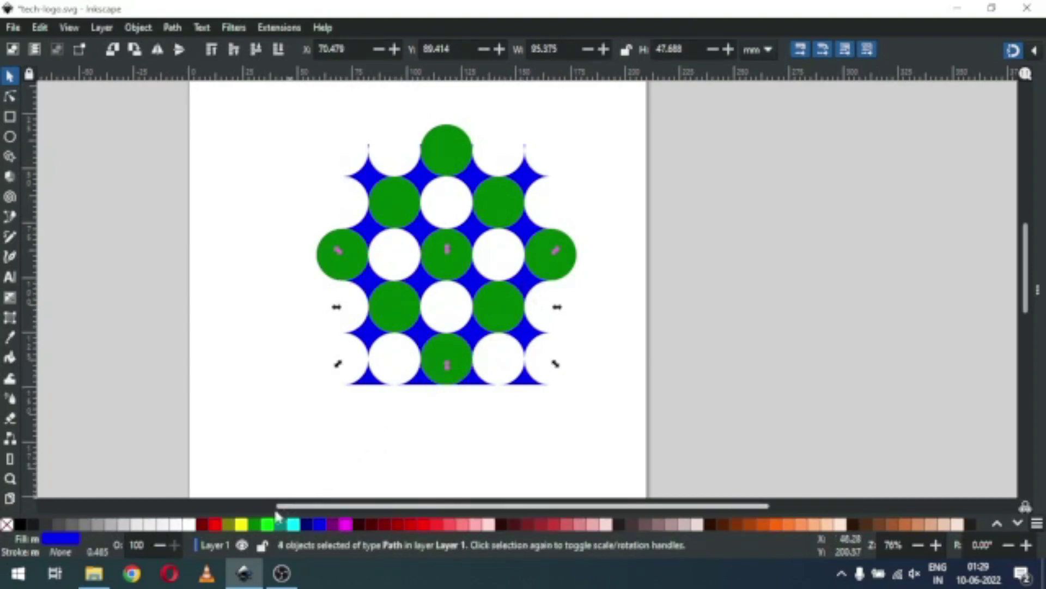
click(254, 523)
click(599, 331)
Fill green the two blue pieces linking the second-row green circles to the centre green circle
click(423, 232)
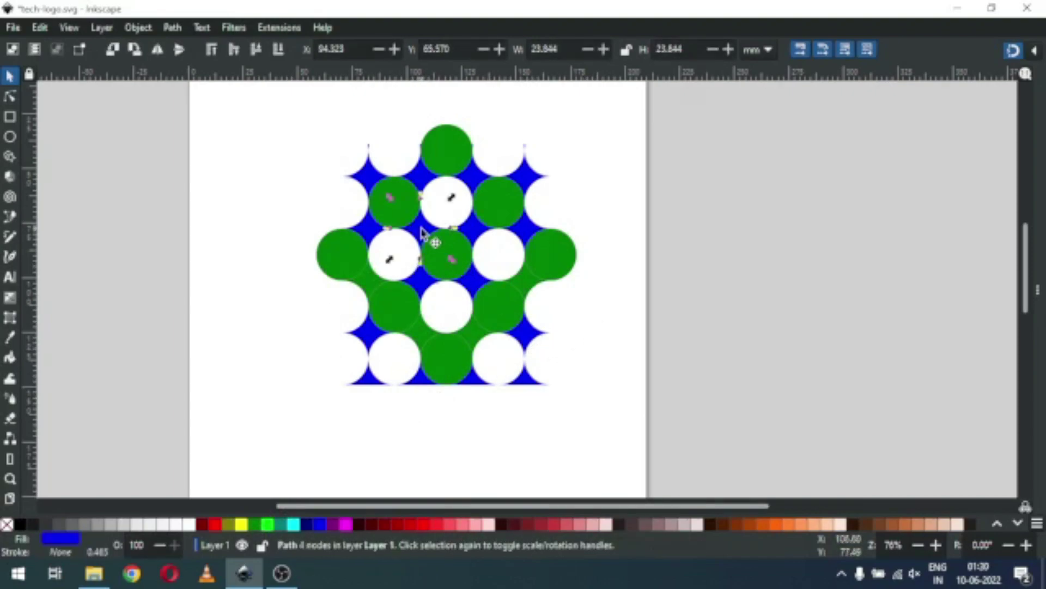
shift+click(476, 231)
click(255, 524)
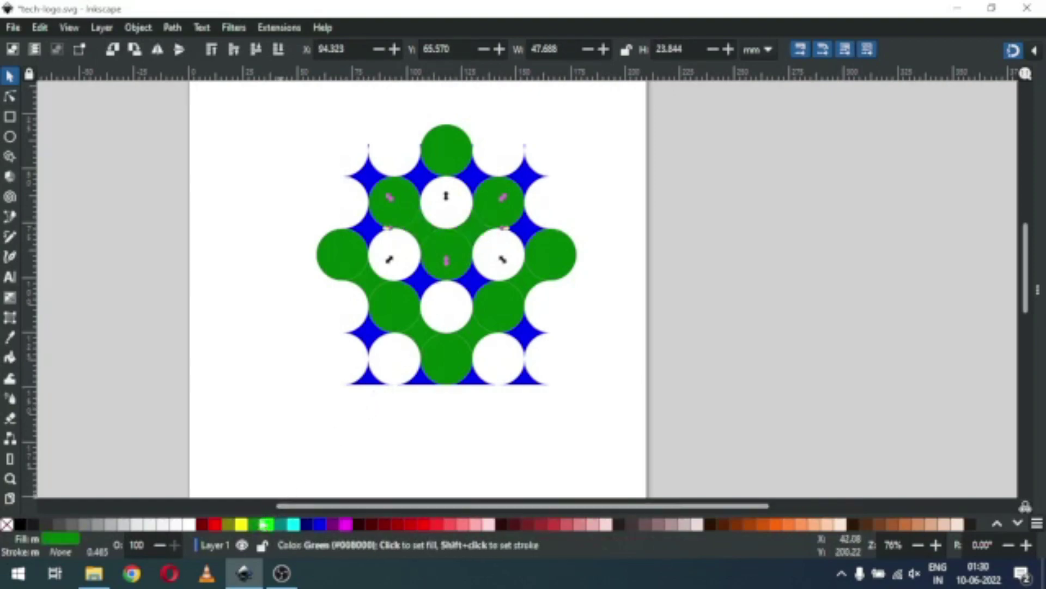
click(582, 337)
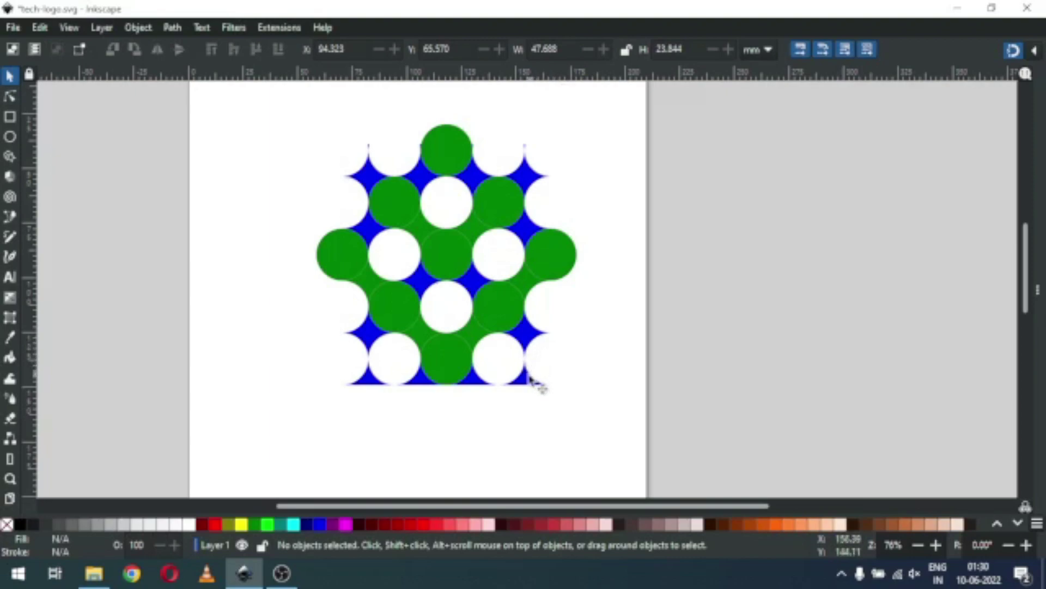
Select the green circles with their linking pieces, move them off the blue pieces to check them, and undo the move
click(562, 264)
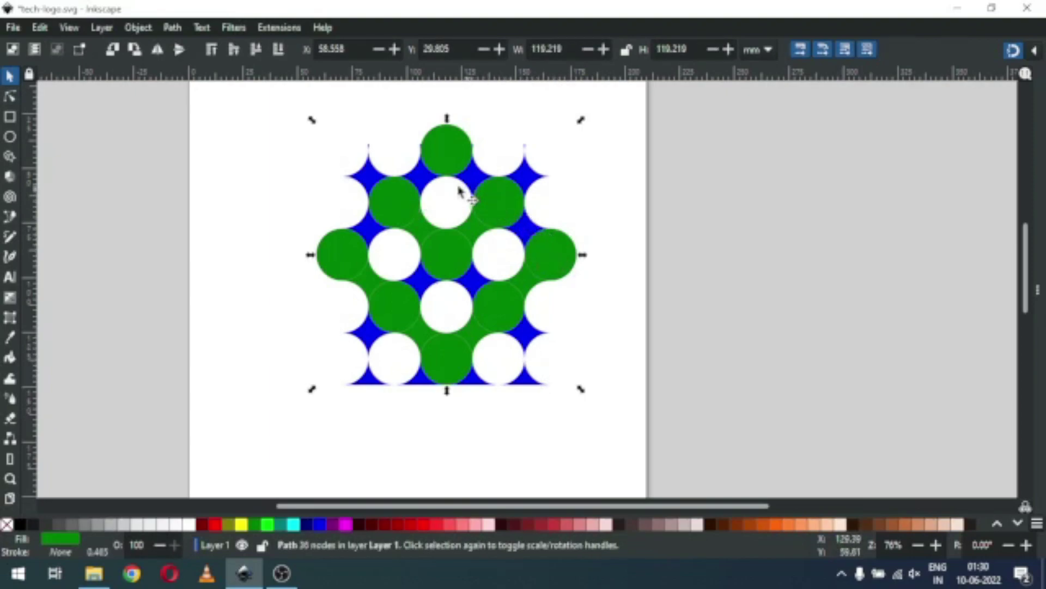
key(shift)
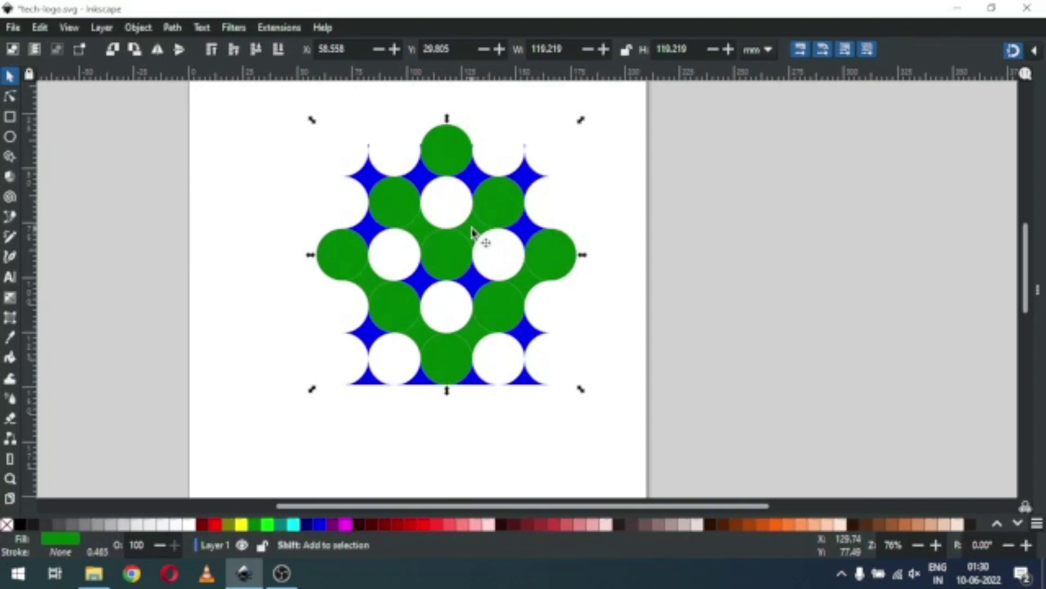
shift+click(473, 233)
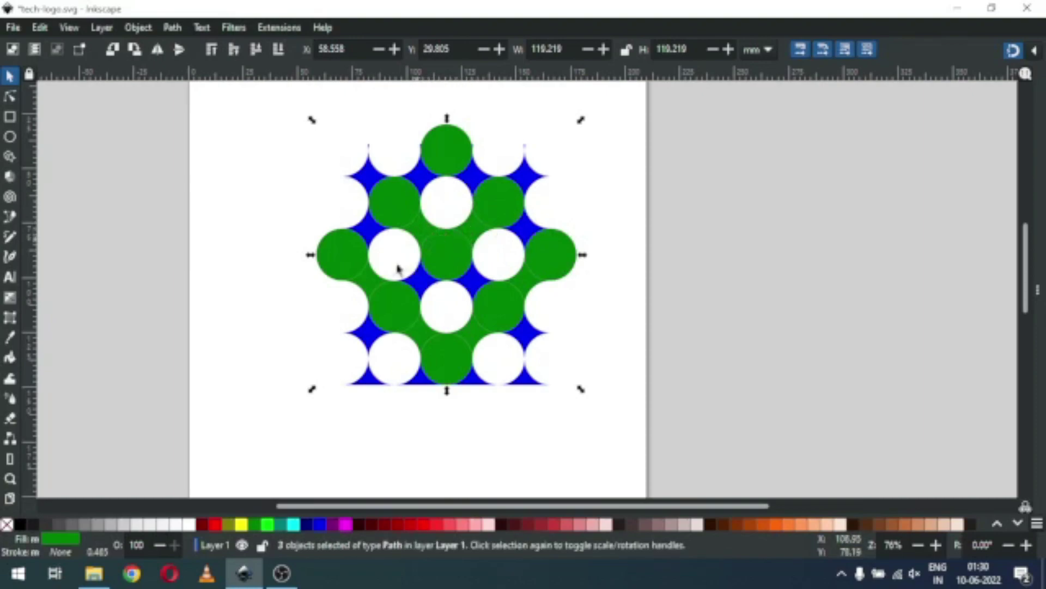
shift+click(428, 342)
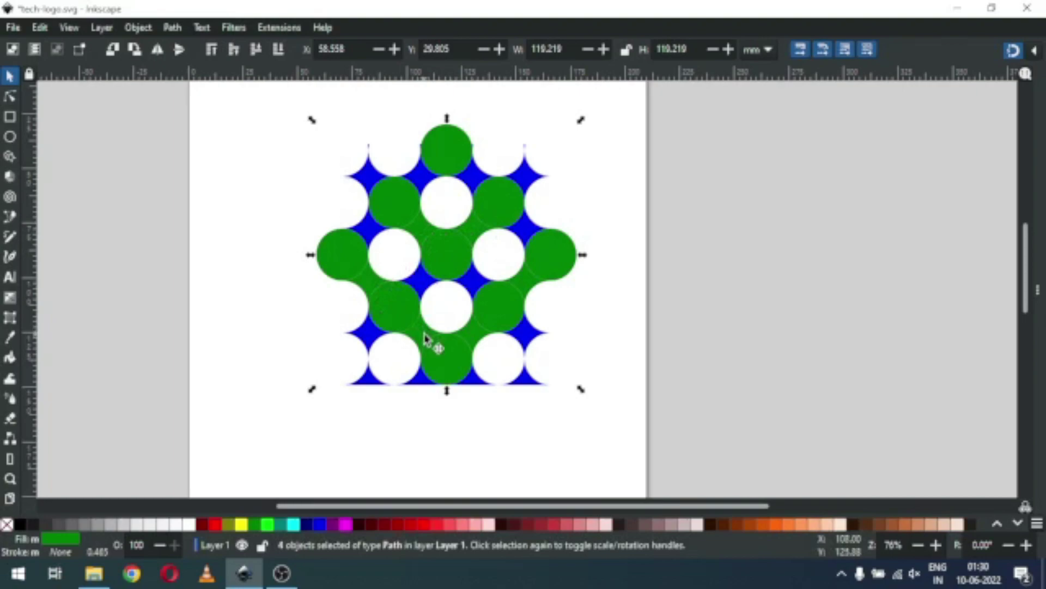
shift+click(477, 342)
shift+click(518, 291)
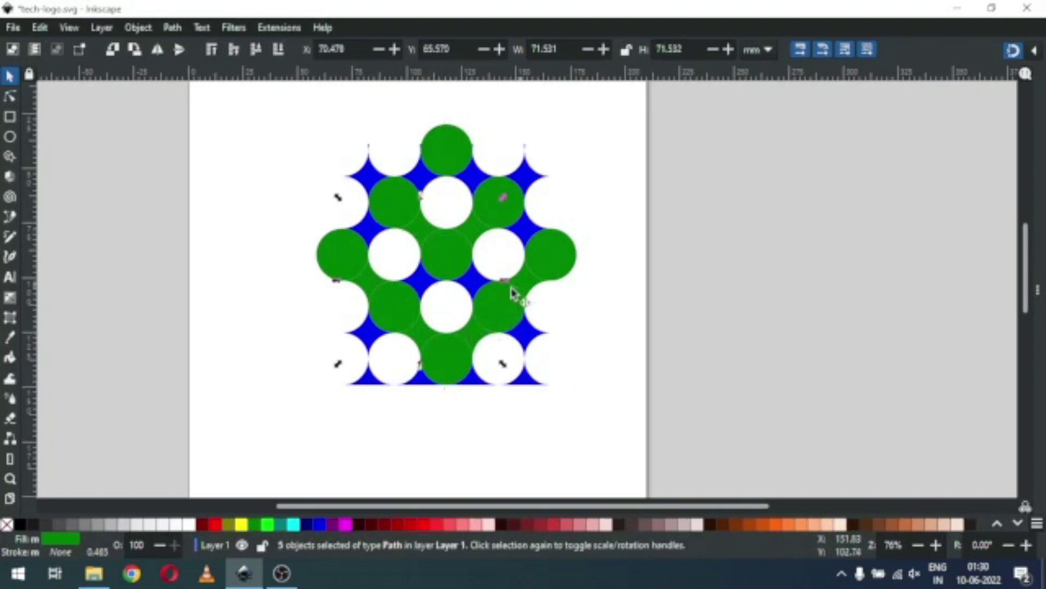
drag(451, 257, 684, 269)
key(ctrl+z)
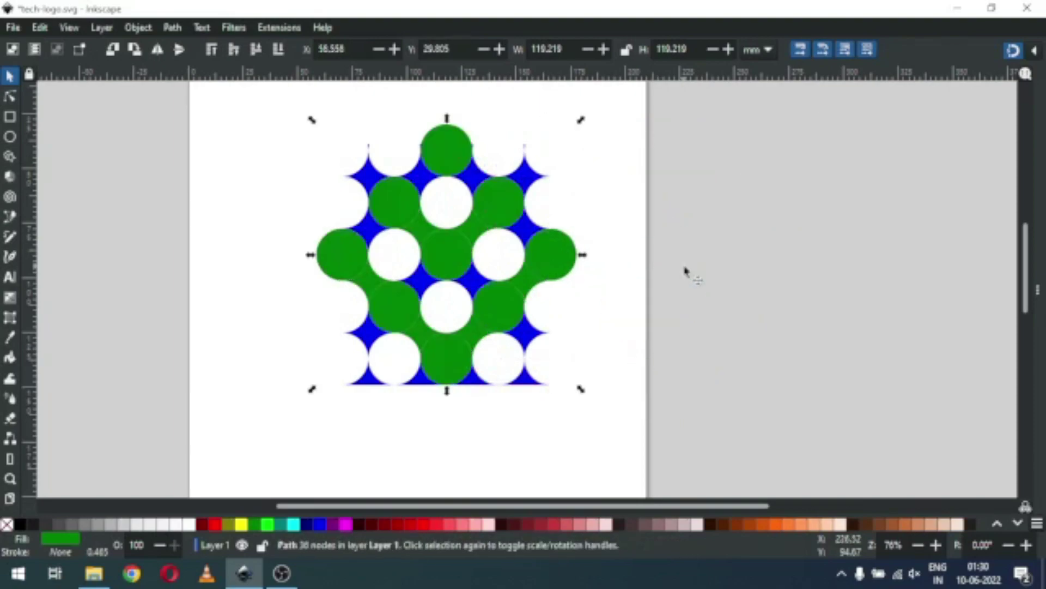
Select all remaining blue pieces by their same fill color and delete them
click(564, 346)
click(527, 380)
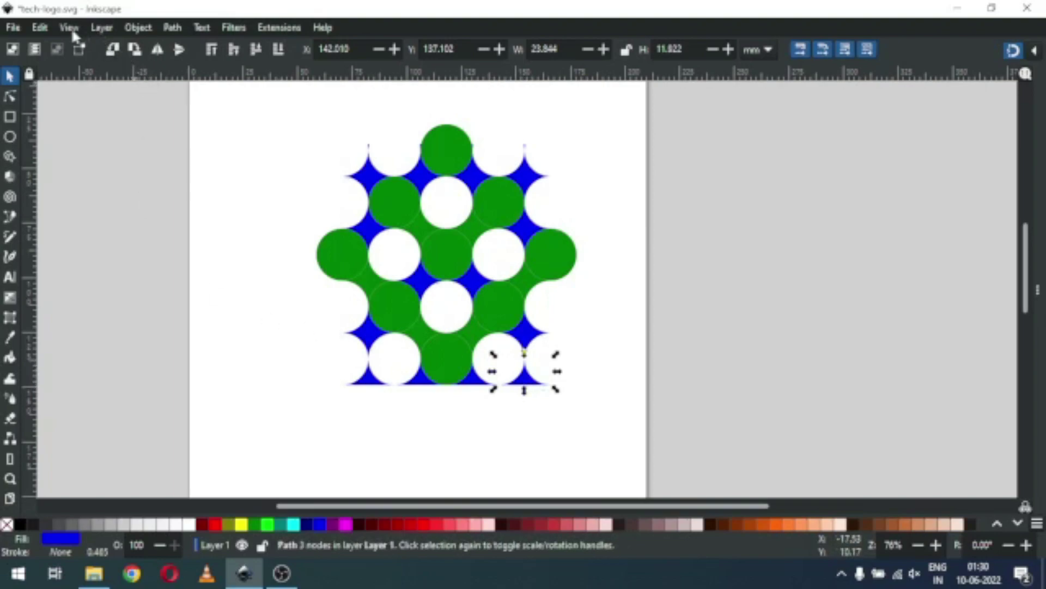
click(36, 27)
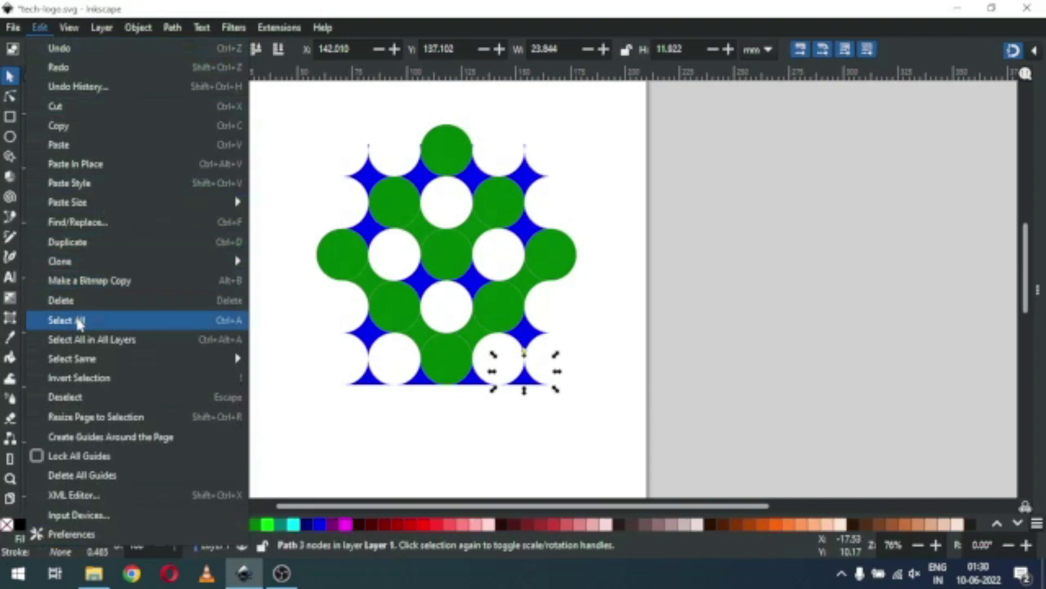
mouse_move(91, 364)
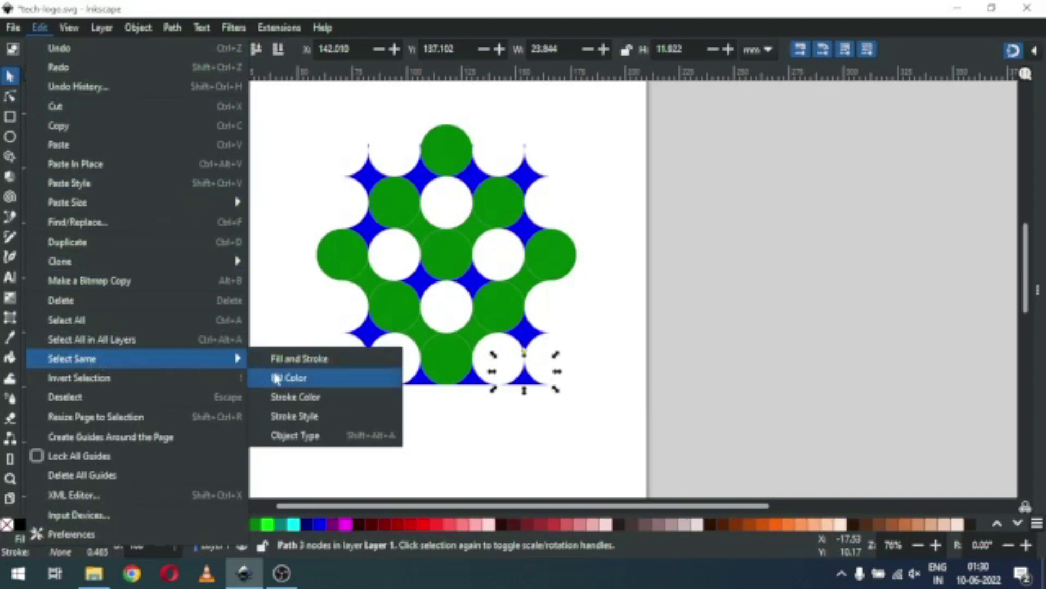
click(329, 379)
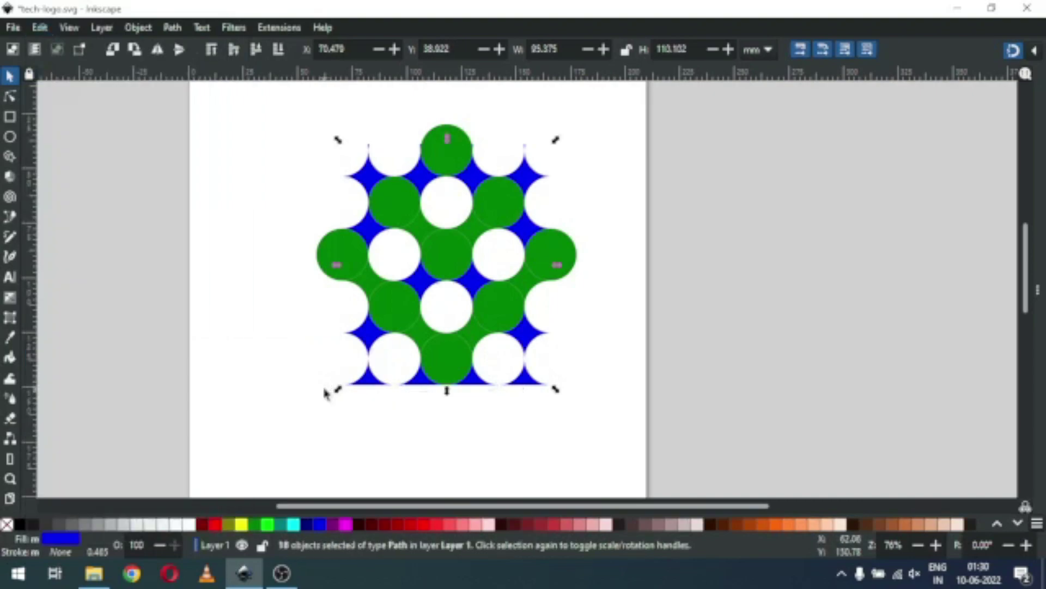
key(Delete)
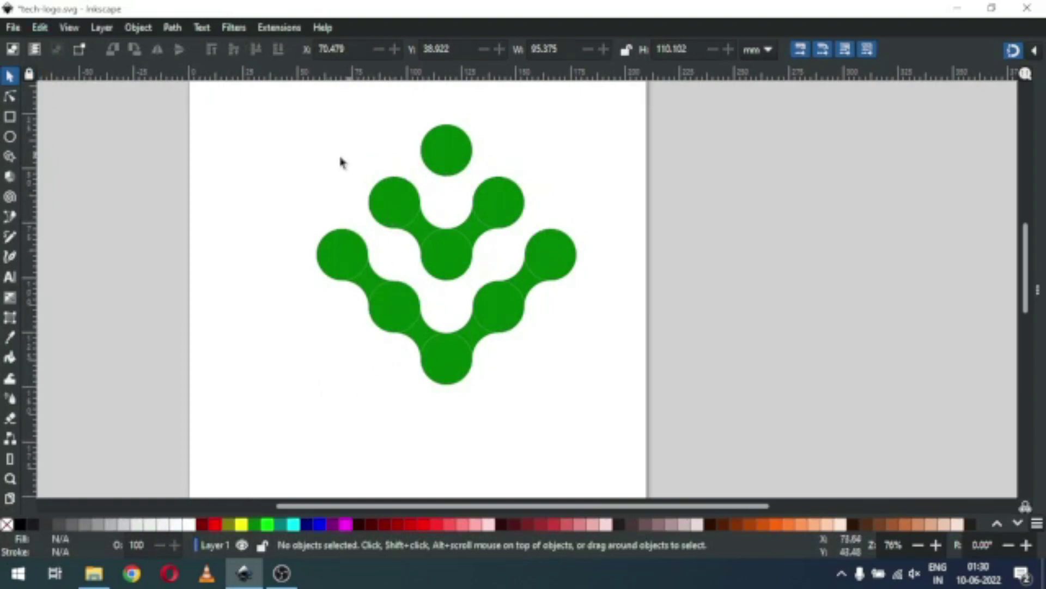
Merge all the green circles and linking pieces into one path with Union
drag(265, 107, 615, 425)
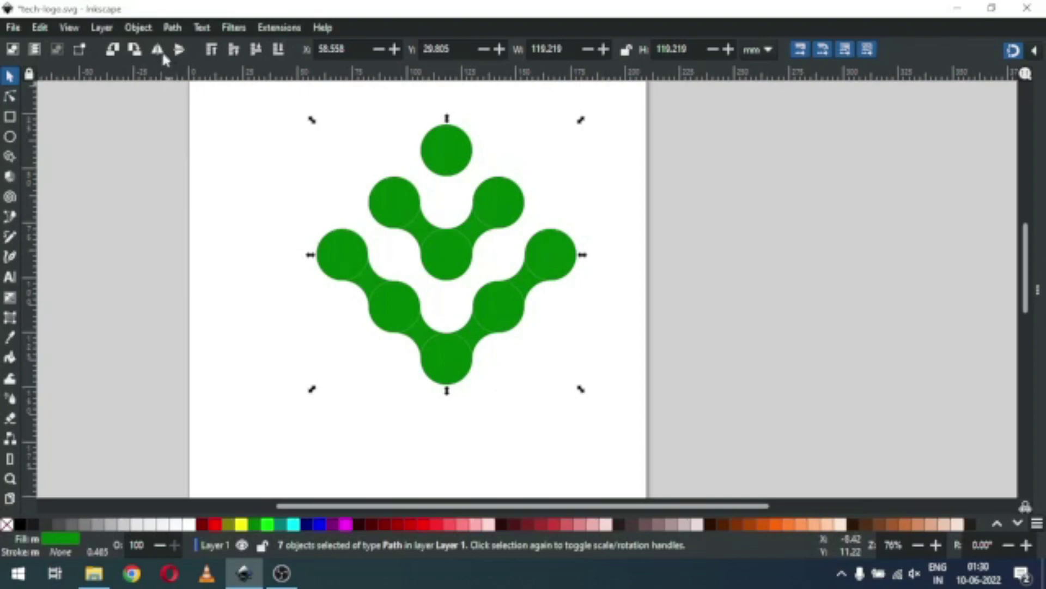
click(172, 28)
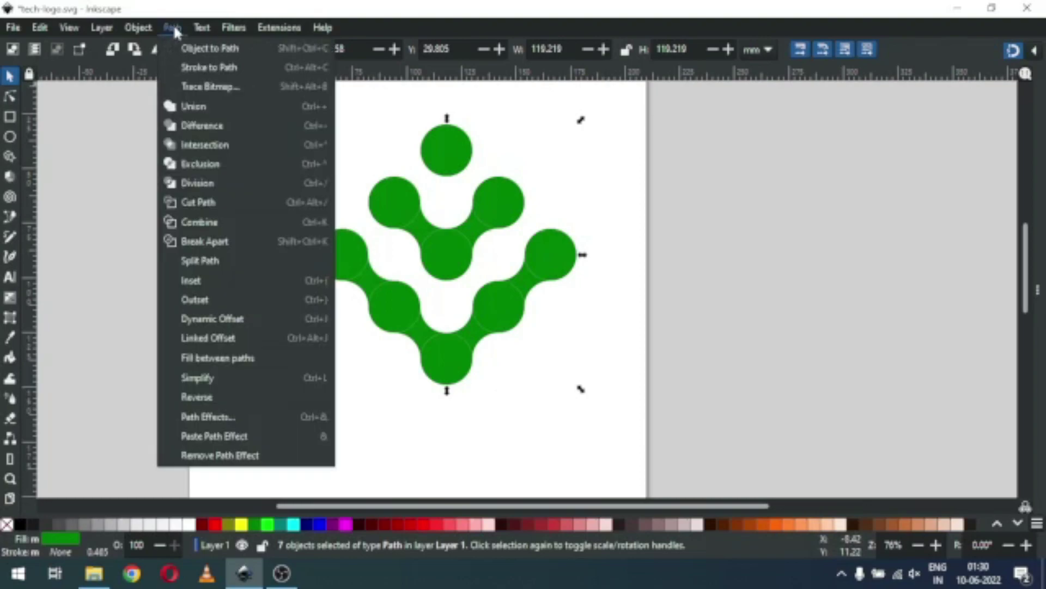
click(188, 107)
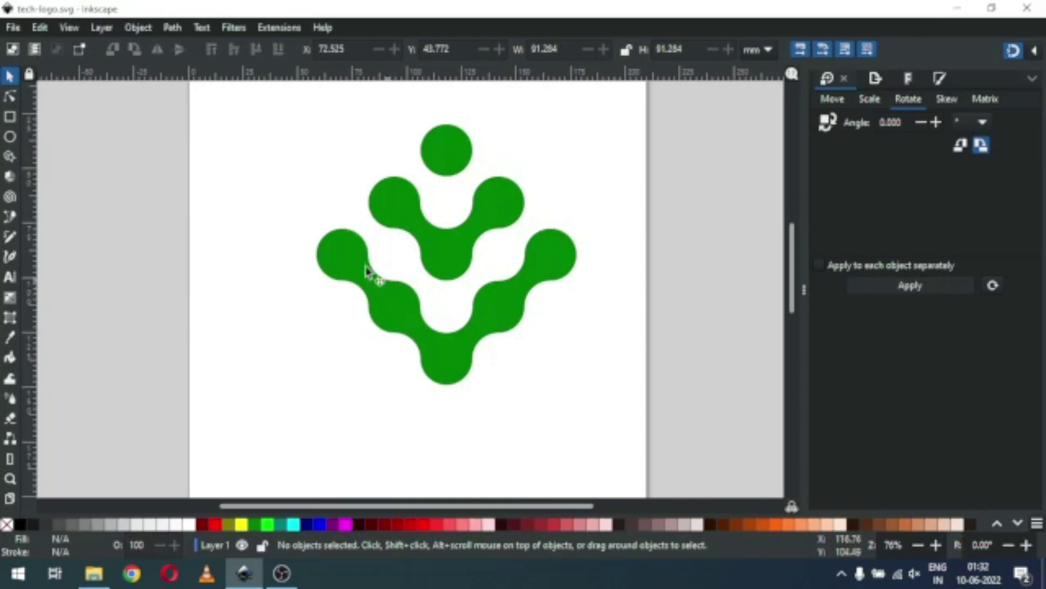
Rotate the merged green logo 90° clockwise so the lone circle is on its right side, and deselect it
drag(281, 102, 603, 434)
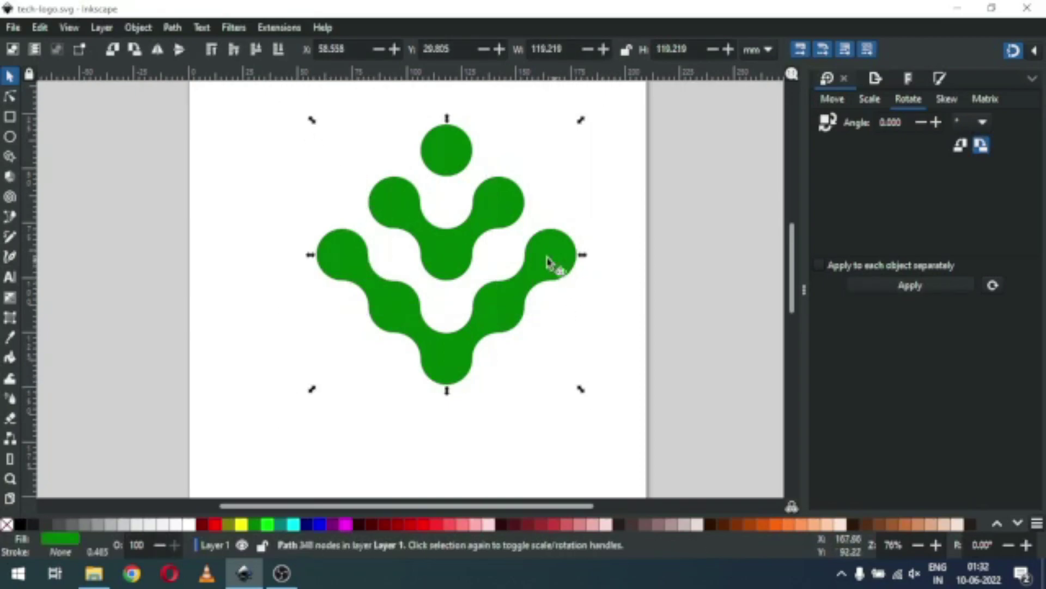
click(493, 209)
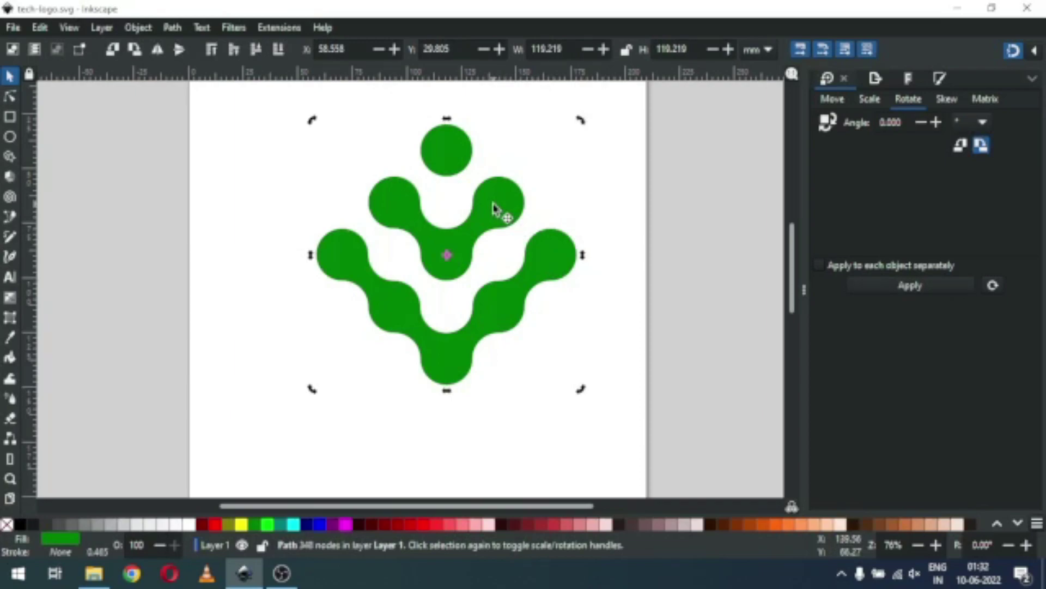
drag(581, 133, 551, 315)
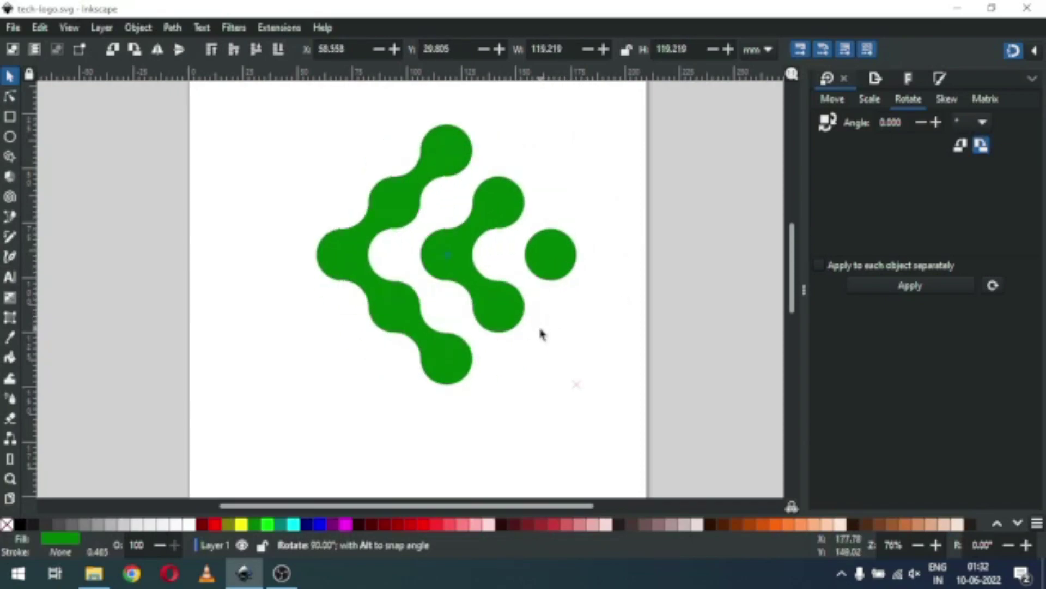
drag(541, 334, 540, 333)
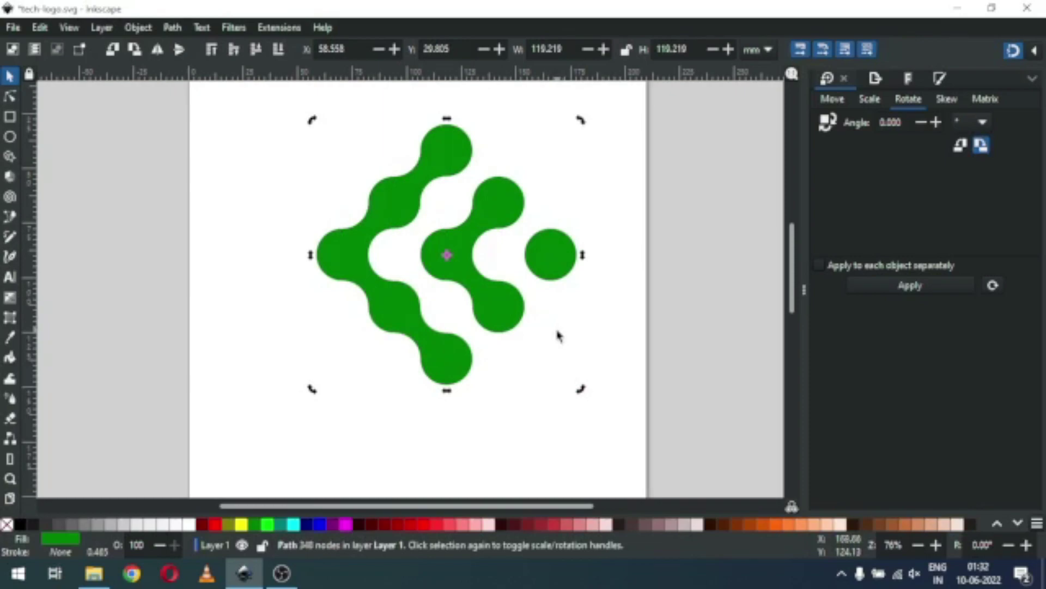
click(597, 321)
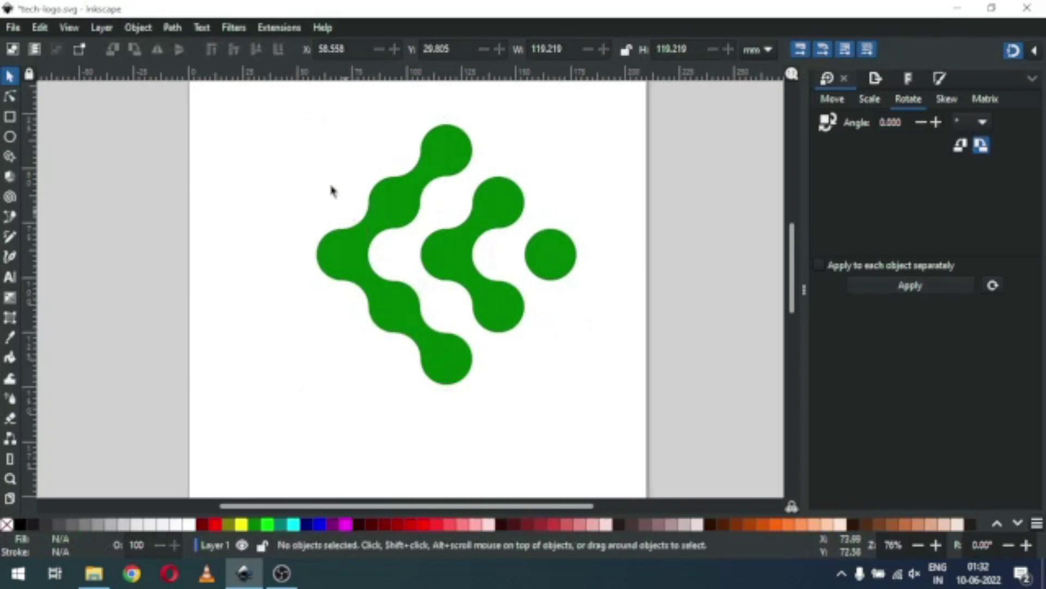
Change the logo's fill from flat color to a linear gradient in Fill and Stroke
drag(281, 99, 605, 411)
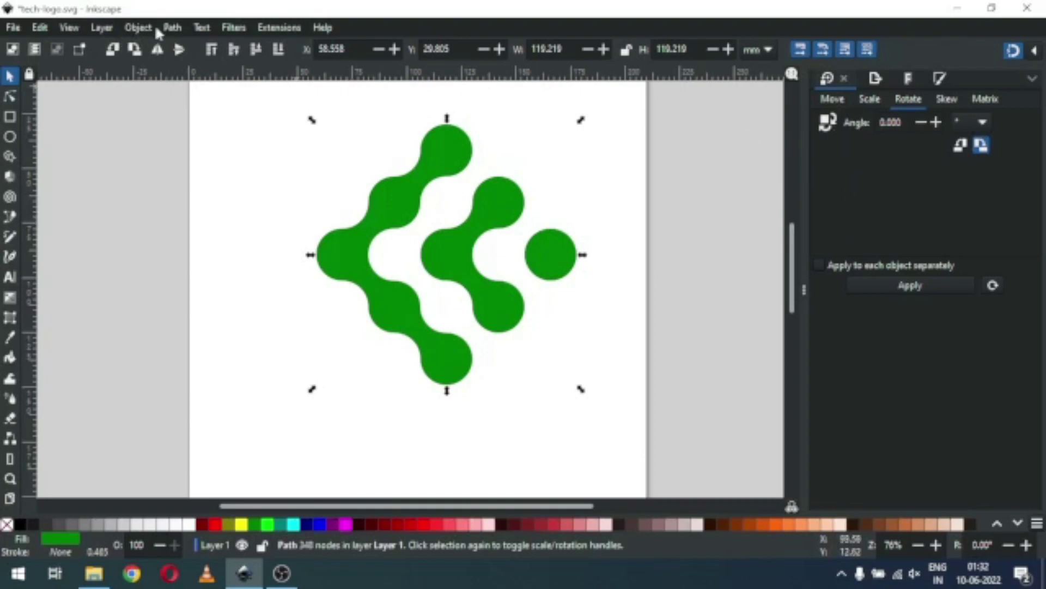
click(133, 26)
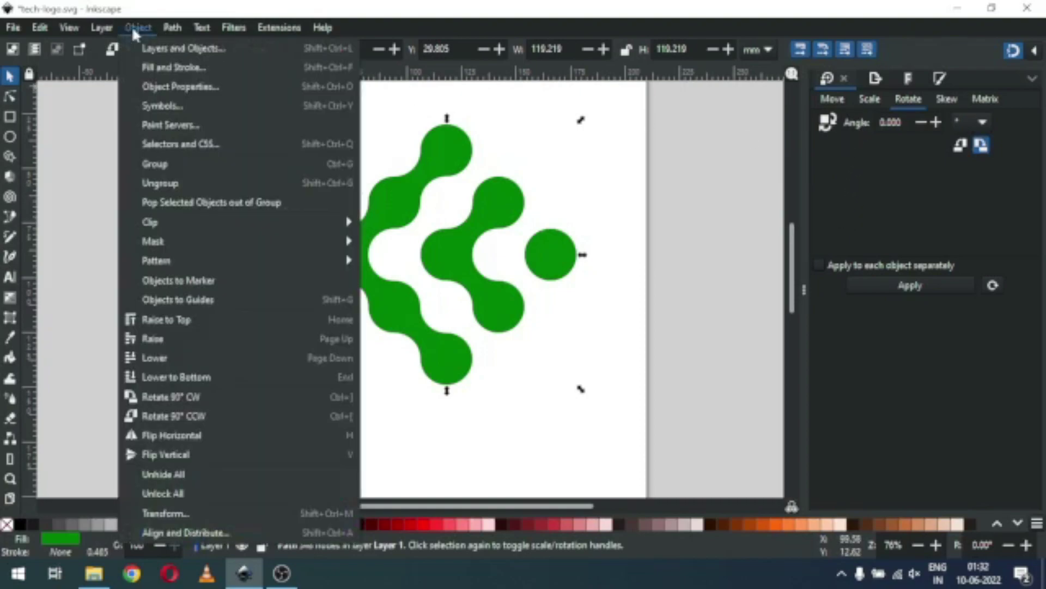
click(143, 64)
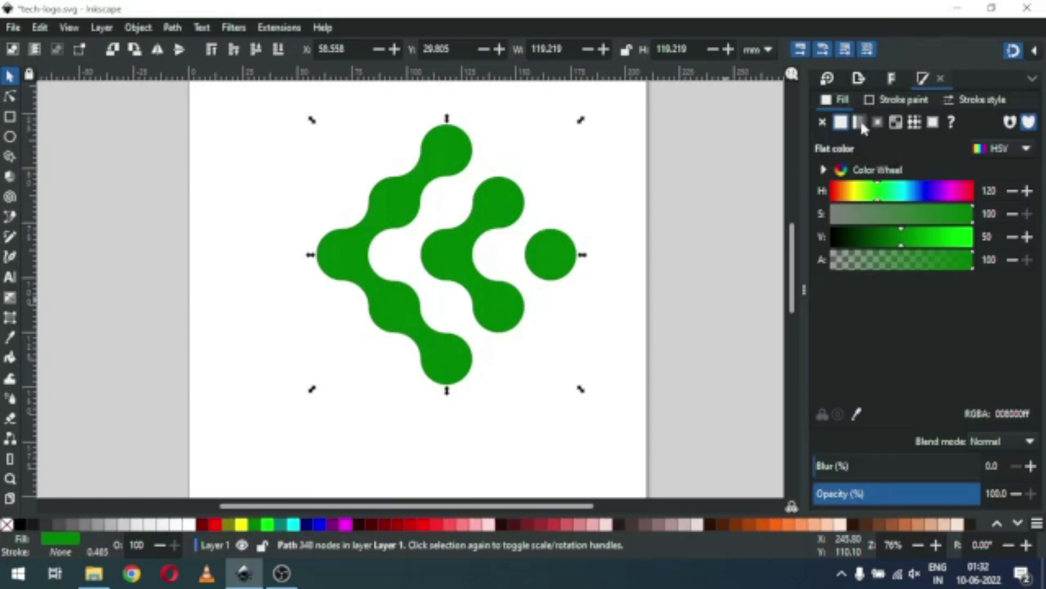
click(860, 123)
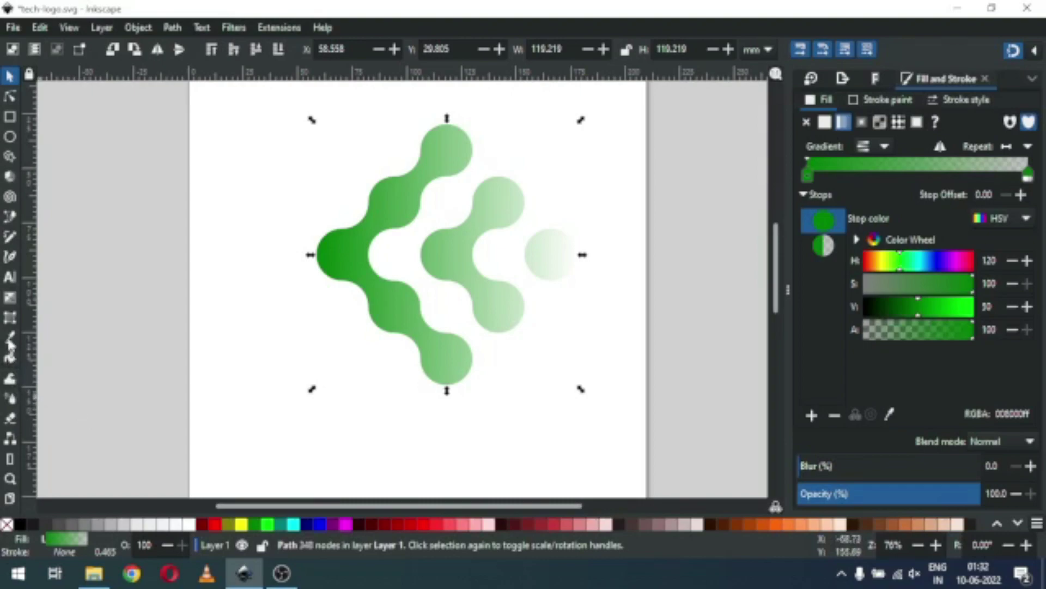
Set the start stop at the left end of the logo's gradient to dark purple 4400aa
click(9, 297)
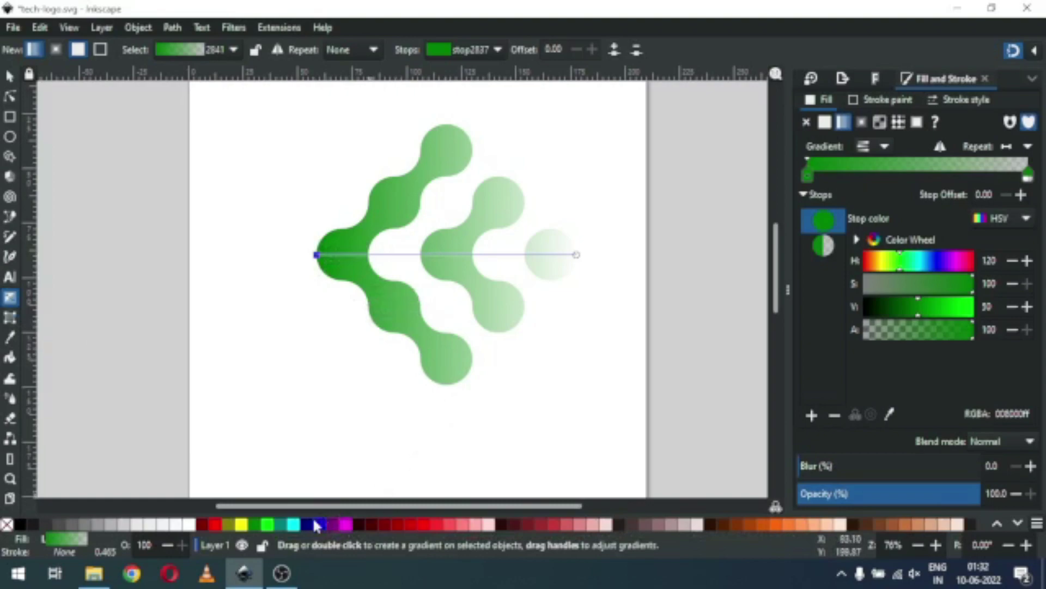
click(1018, 524)
click(1016, 524)
click(1016, 524)
click(1016, 525)
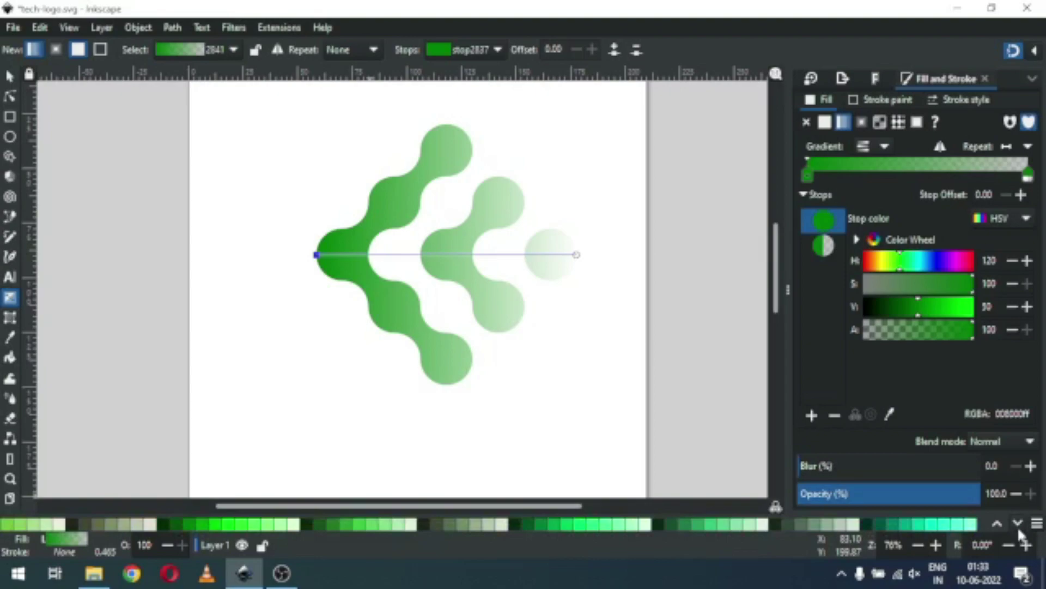
click(1018, 525)
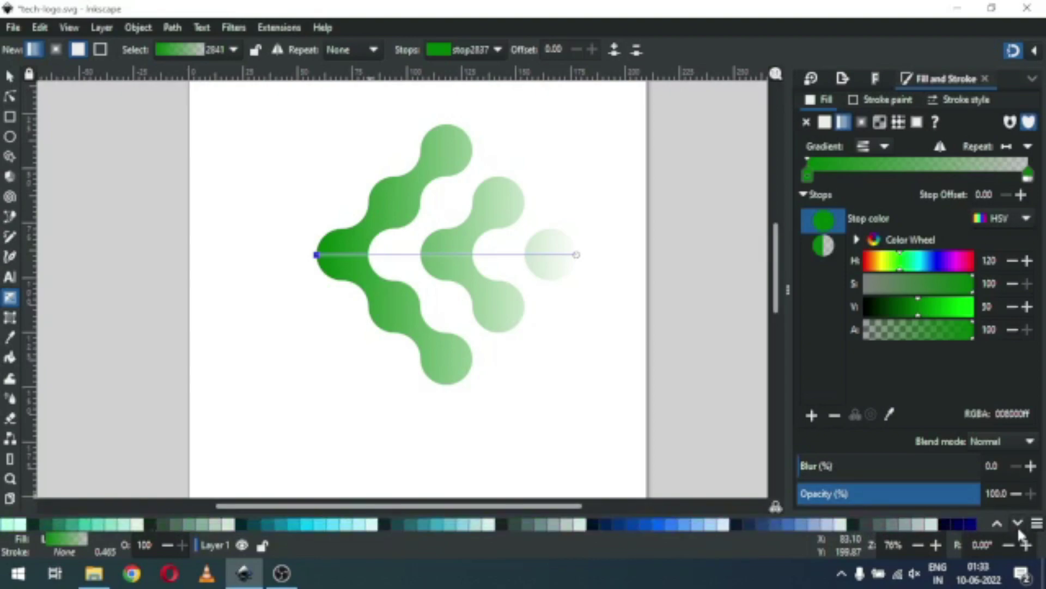
click(1018, 524)
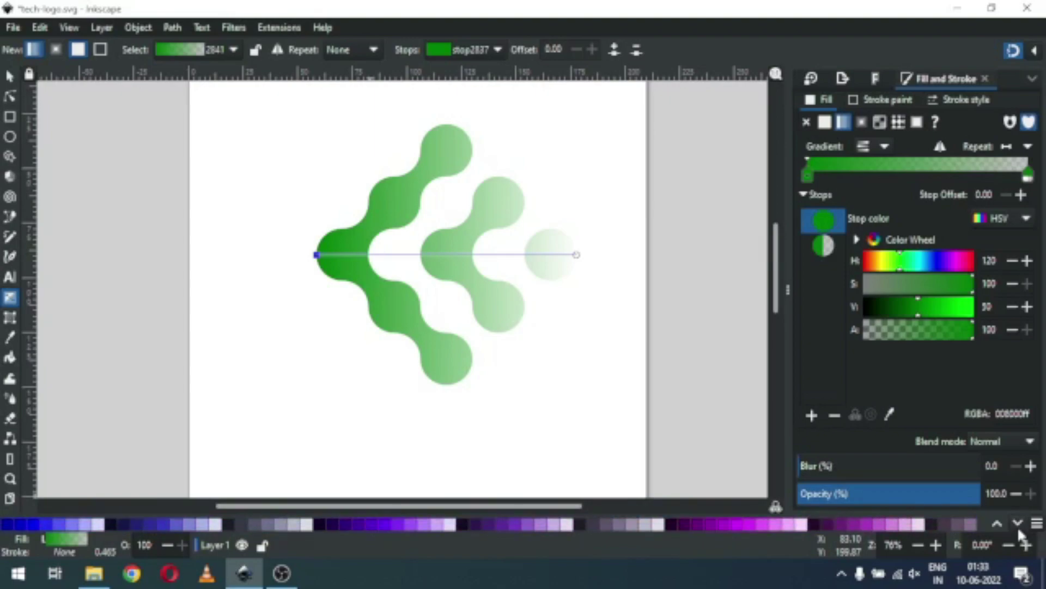
click(359, 522)
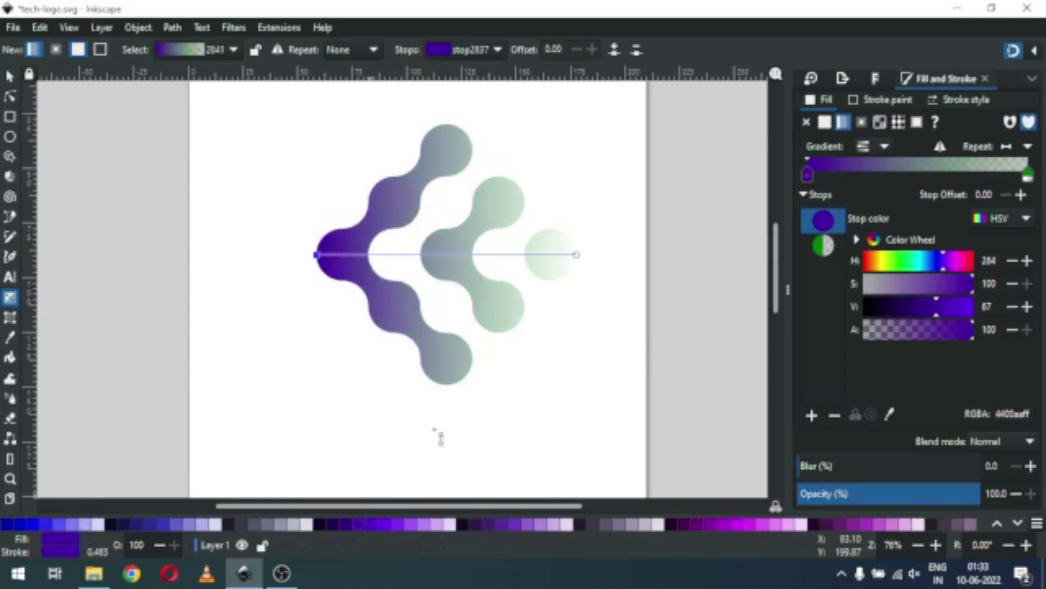
Set the end stop at the right end of the logo's gradient to opaque bright purple #CC00FF and save the file
click(577, 255)
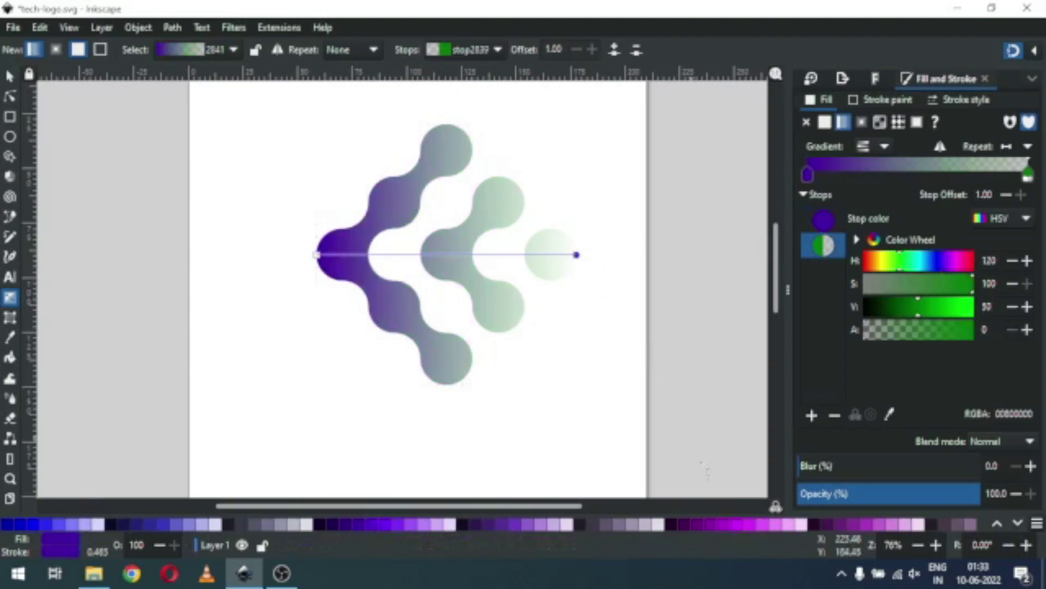
click(732, 525)
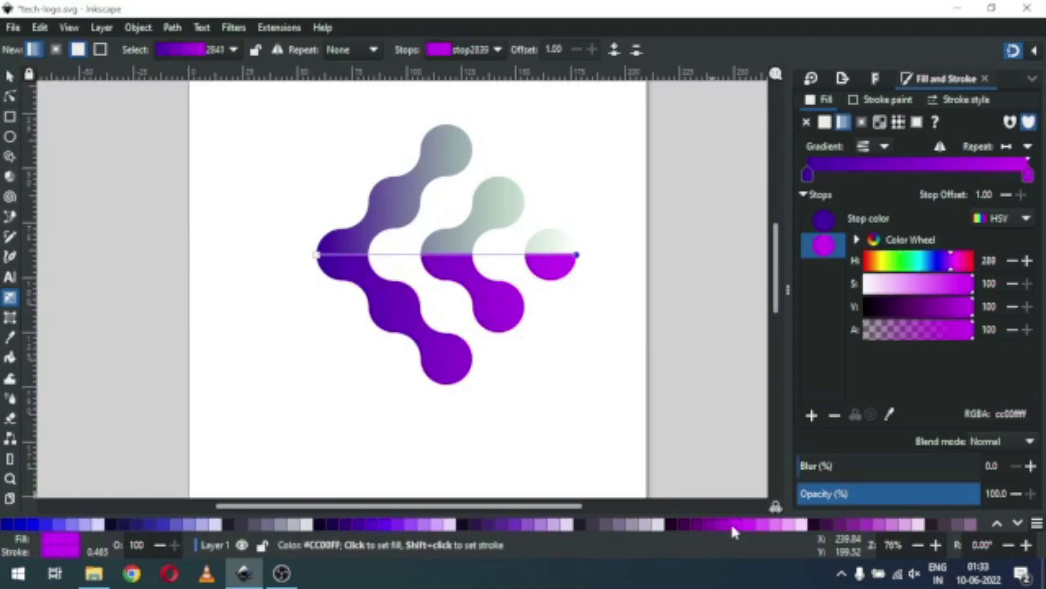
click(12, 78)
click(520, 356)
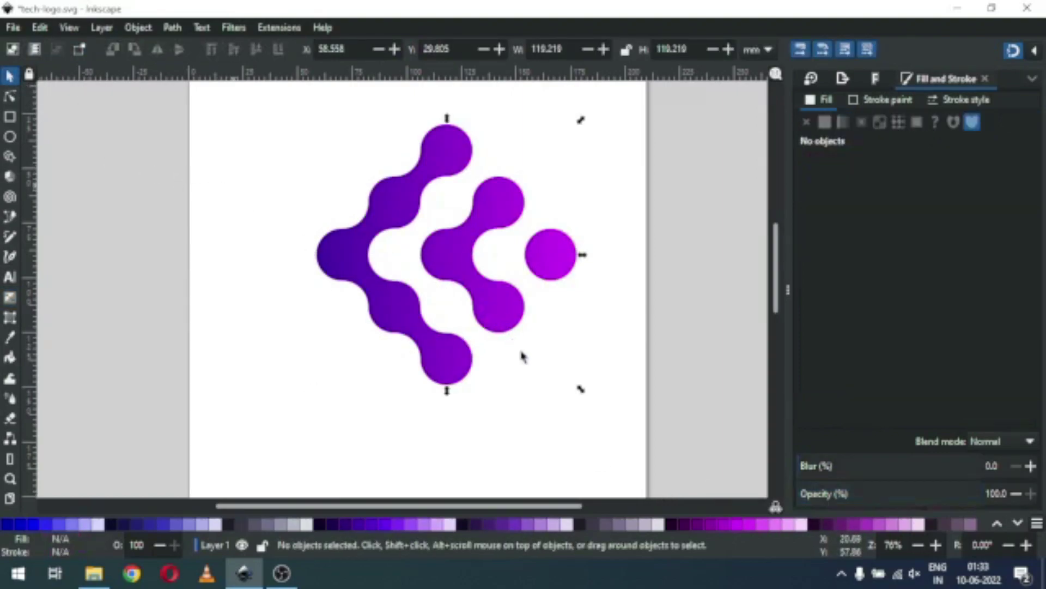
key(ctrl+s)
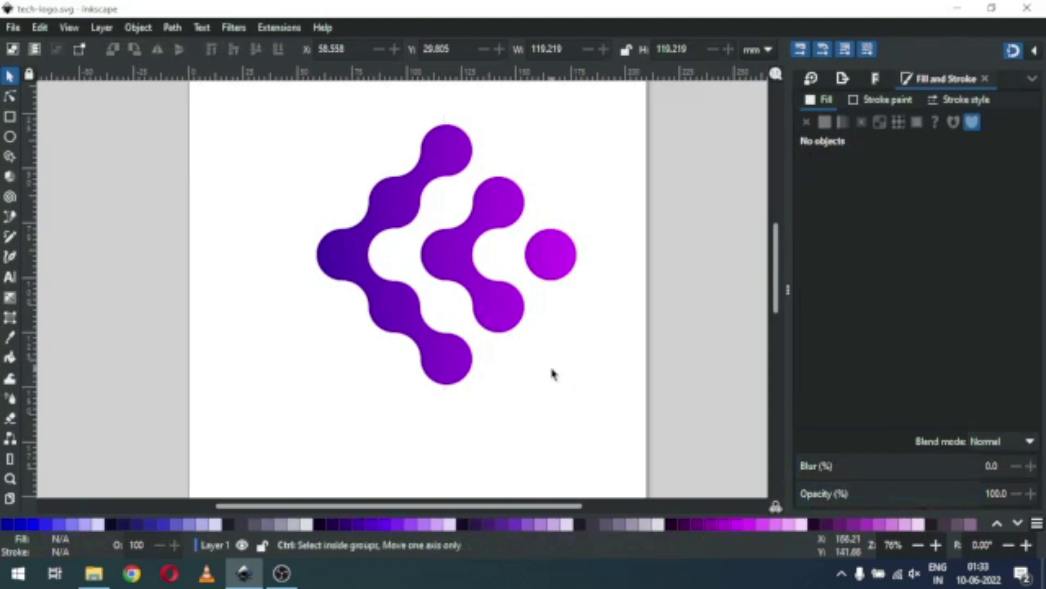